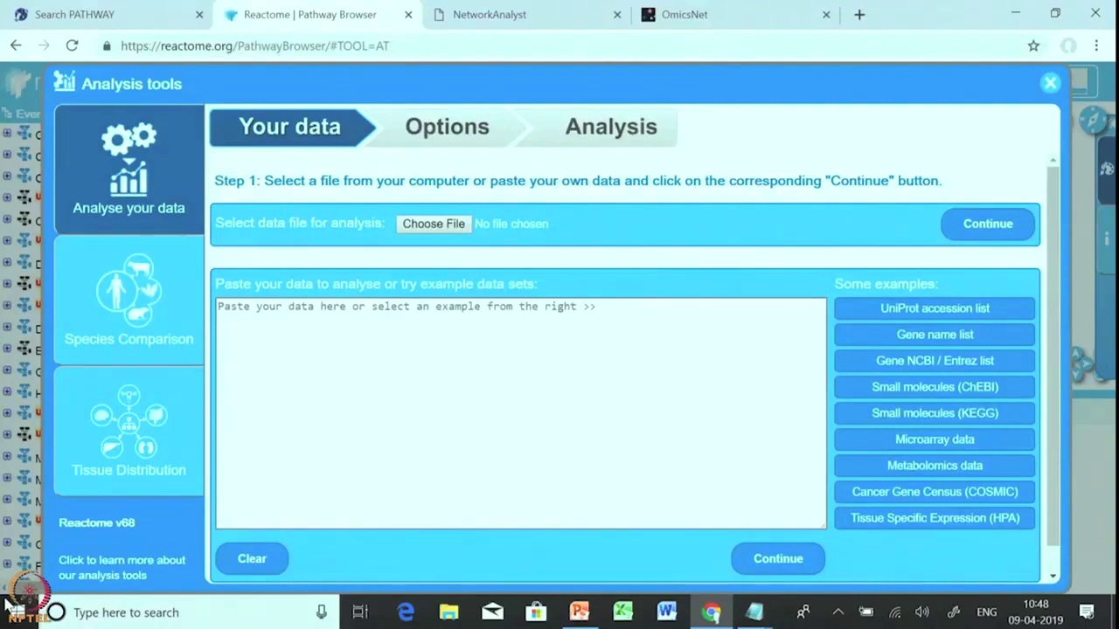
- Run a pathway analysis on the copied UniProt accession list with interactors included
{"action": "left_click", "coordinate": [254, 333]}
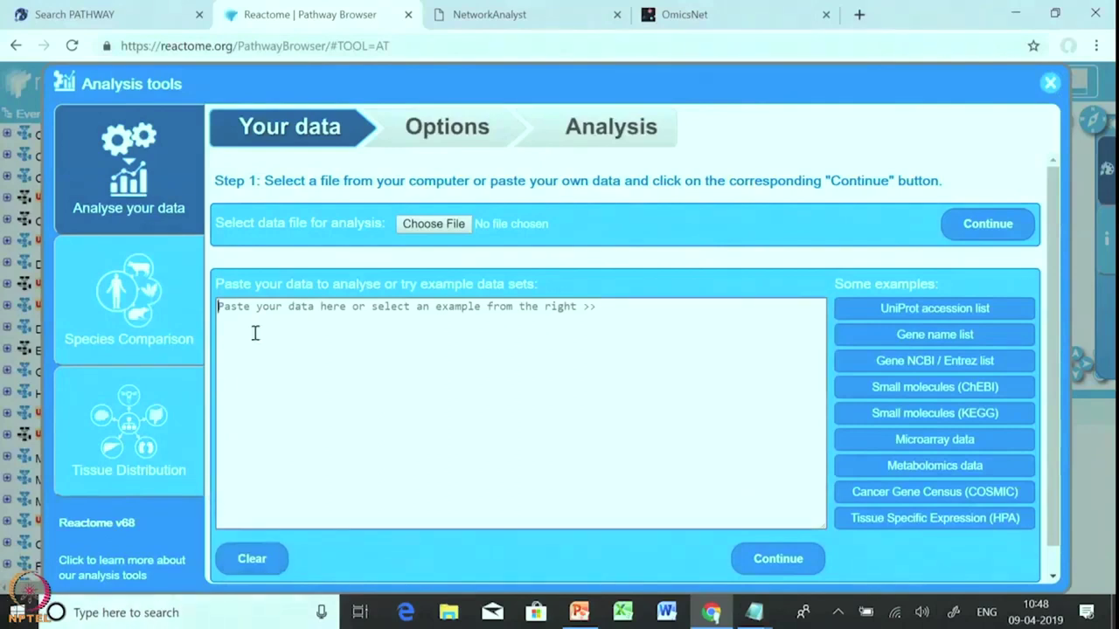
{"action": "right_click", "coordinate": [255, 333]}
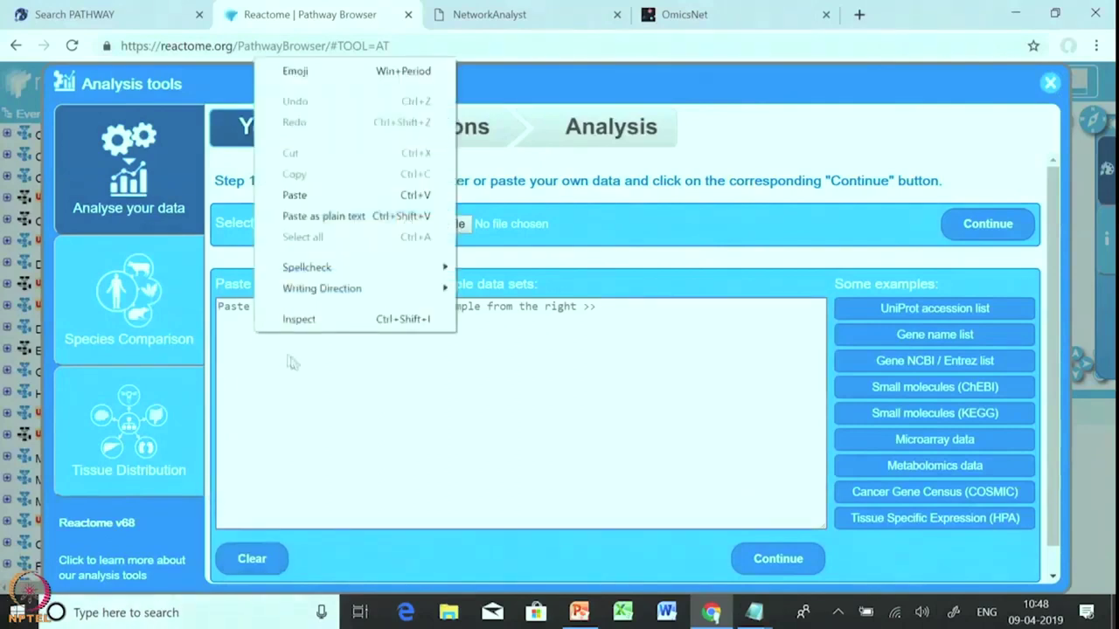
{"action": "left_click", "coordinate": [295, 195]}
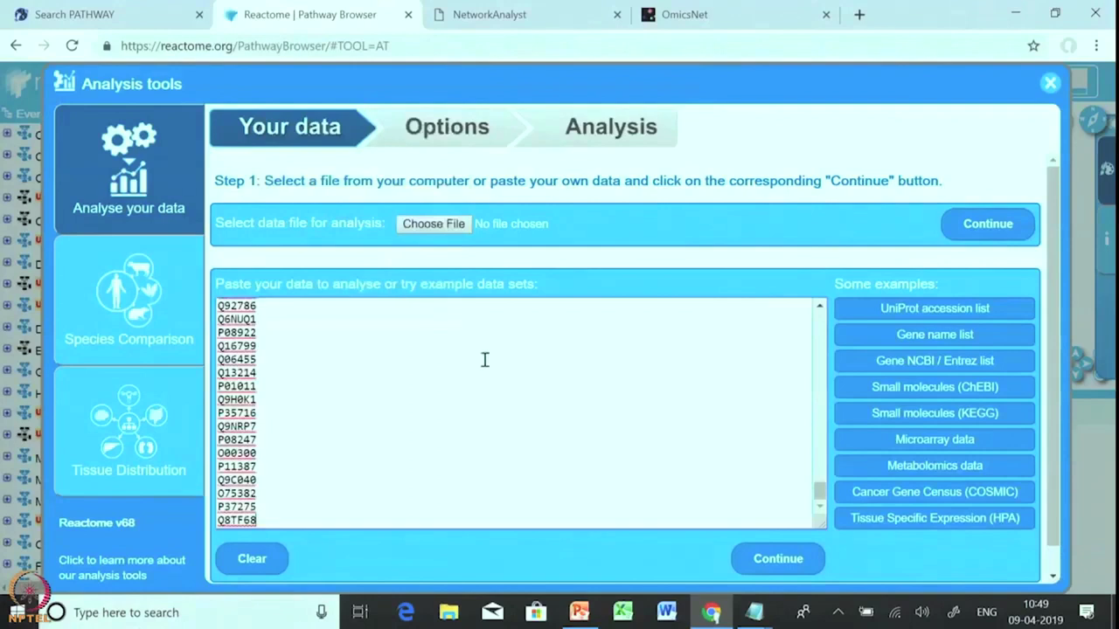
{"action": "left_click", "coordinate": [777, 560]}
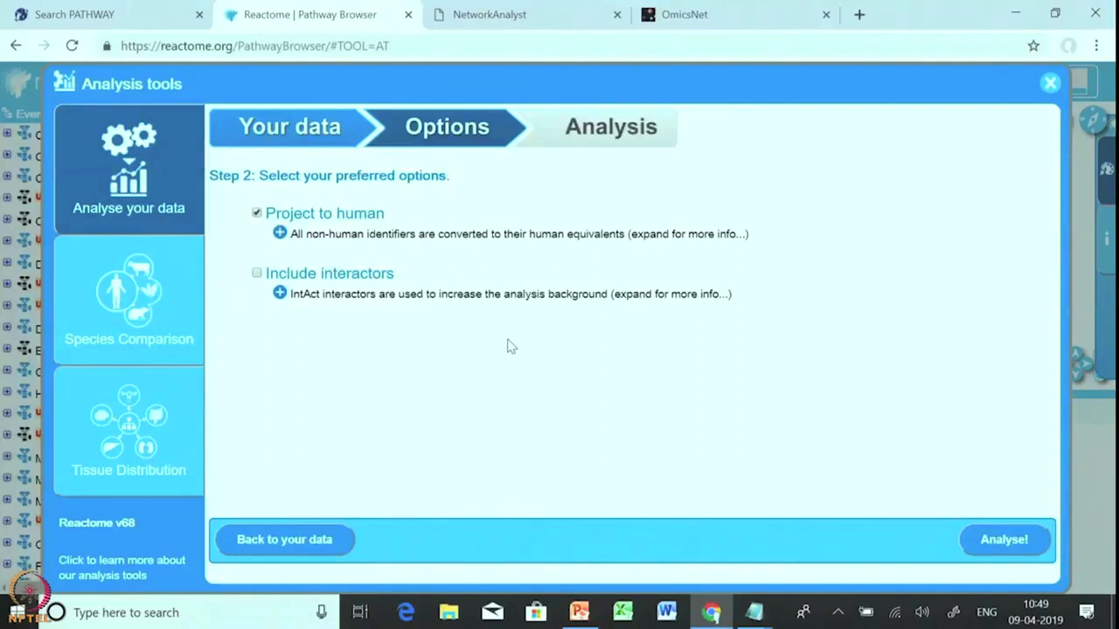
{"action": "left_click", "coordinate": [257, 276]}
{"action": "left_click", "coordinate": [1003, 540]}
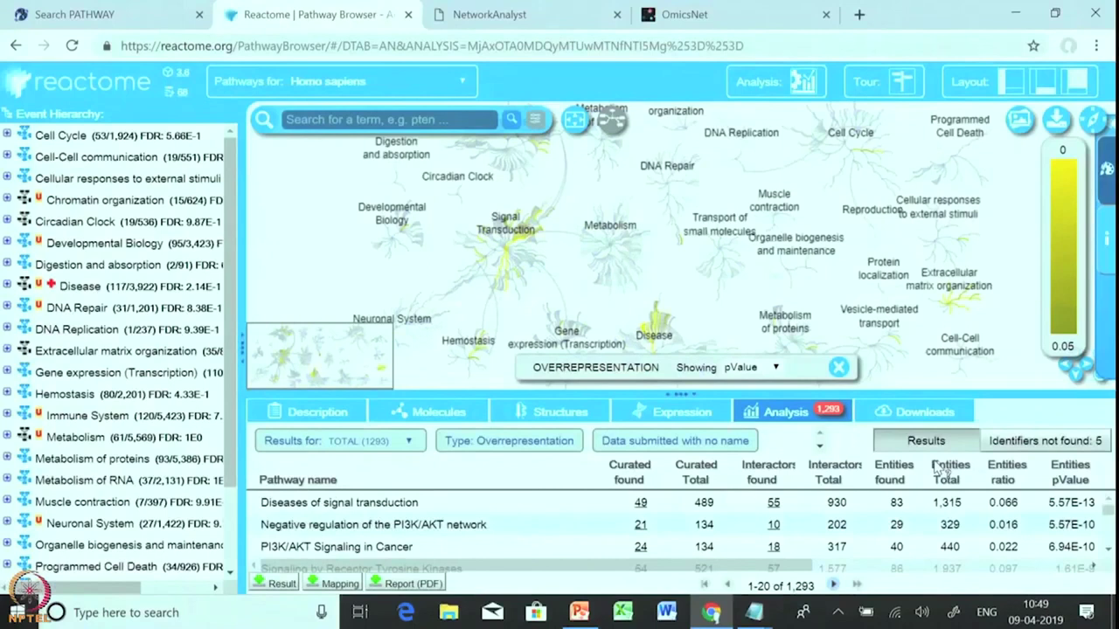
- Examine the overrepresentation results and the identifiers that were not found, and return to the pathway results
{"action": "scroll", "coordinate": [615, 530], "scroll_direction": "down", "scroll_amount": 3}
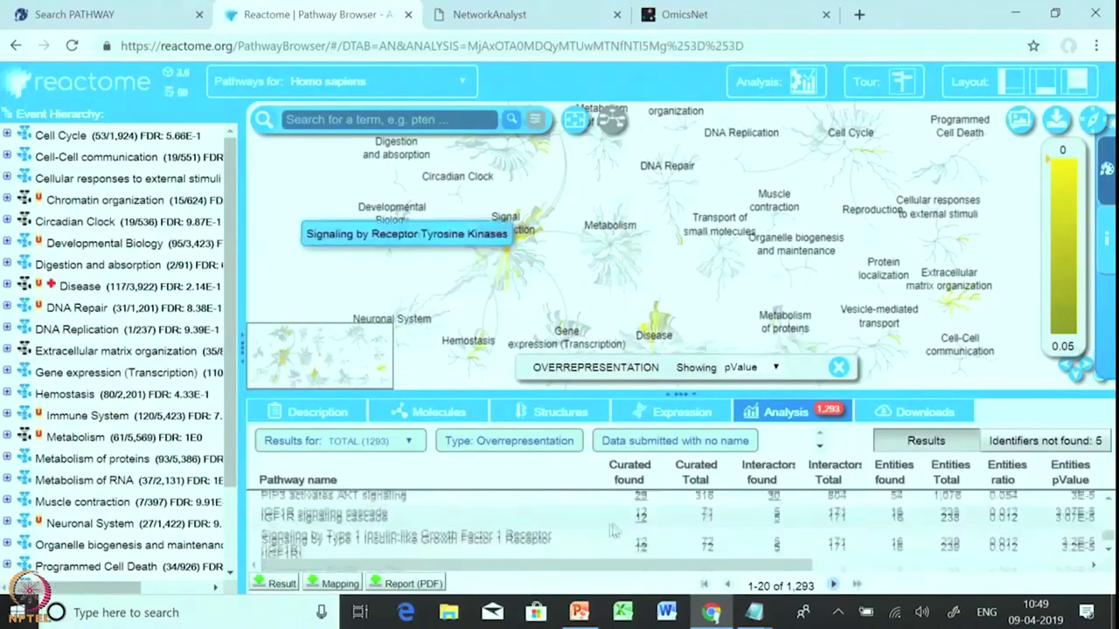
{"action": "left_click", "coordinate": [1030, 443]}
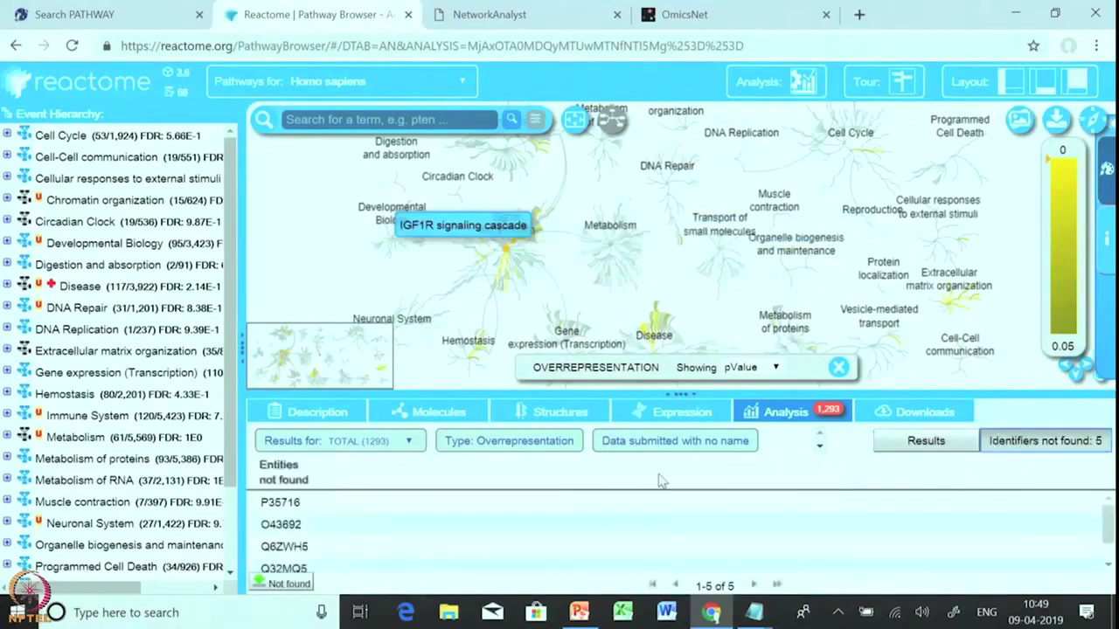
{"action": "left_click", "coordinate": [918, 442]}
{"action": "scroll", "coordinate": [343, 525], "scroll_direction": "up", "scroll_amount": 3}
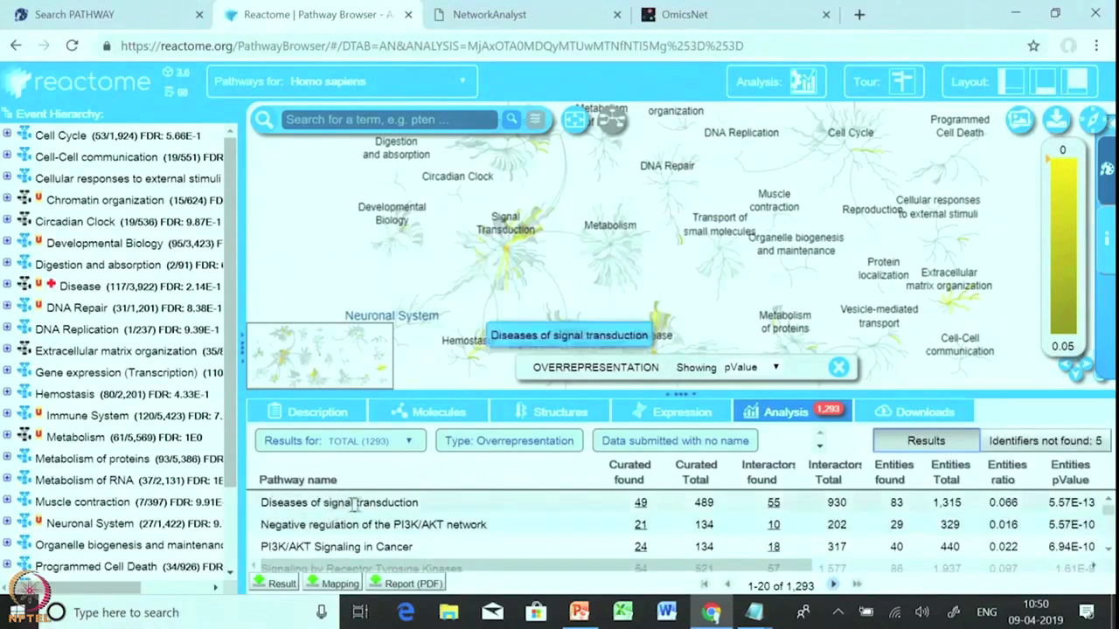
- Locate the Diseases of signal transduction pathway in the overview and open the diagram of its parent Disease pathway
{"action": "left_click", "coordinate": [387, 504]}
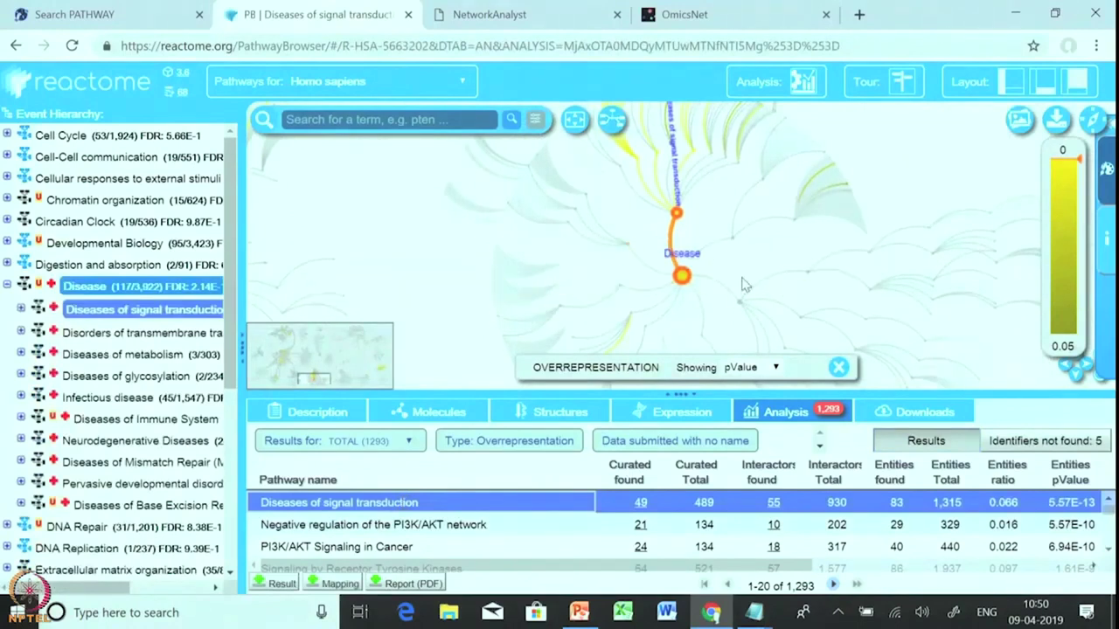
{"action": "scroll", "coordinate": [741, 284], "scroll_direction": "up", "scroll_amount": 2}
{"action": "scroll", "coordinate": [603, 279], "scroll_direction": "up", "scroll_amount": 2}
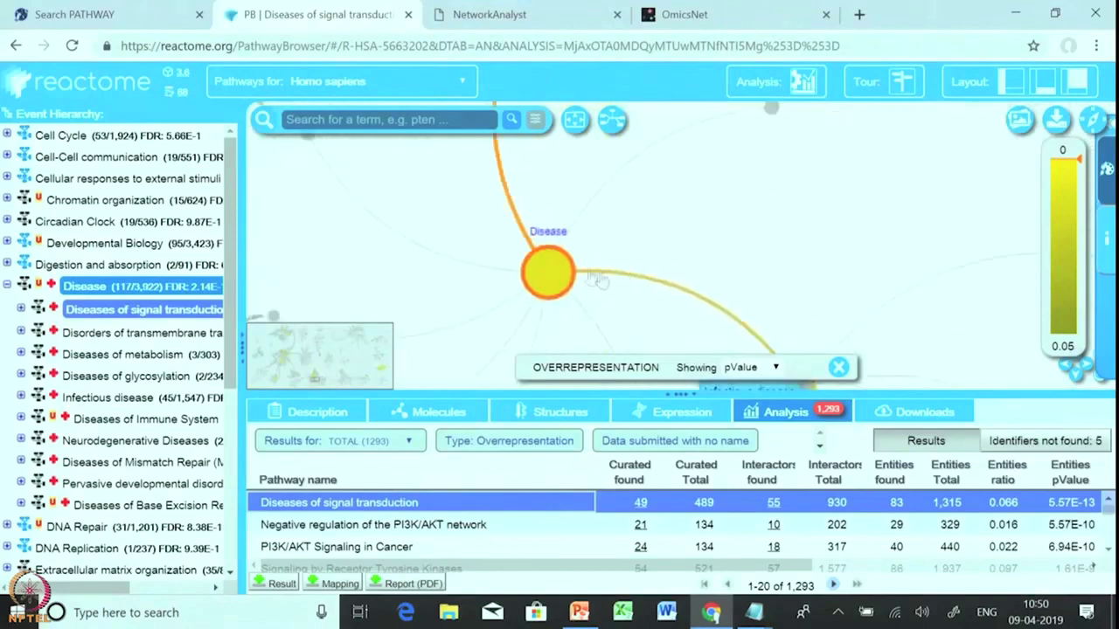
{"action": "scroll", "coordinate": [599, 280], "scroll_direction": "up", "scroll_amount": 3}
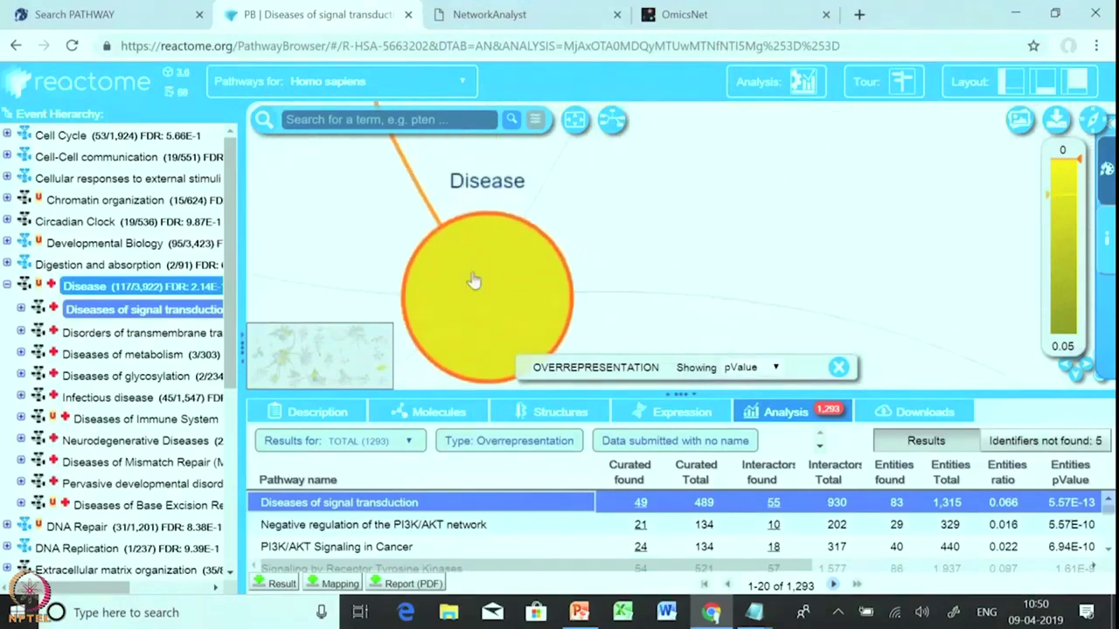
{"action": "scroll", "coordinate": [477, 280], "scroll_direction": "up", "scroll_amount": 4}
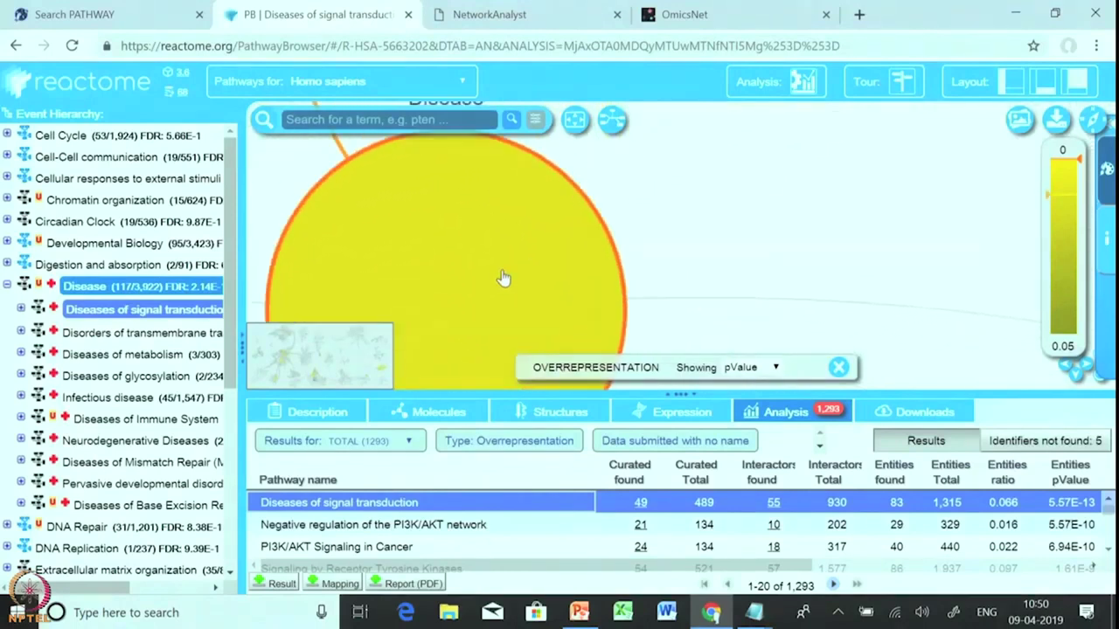
{"action": "left_click", "coordinate": [534, 270]}
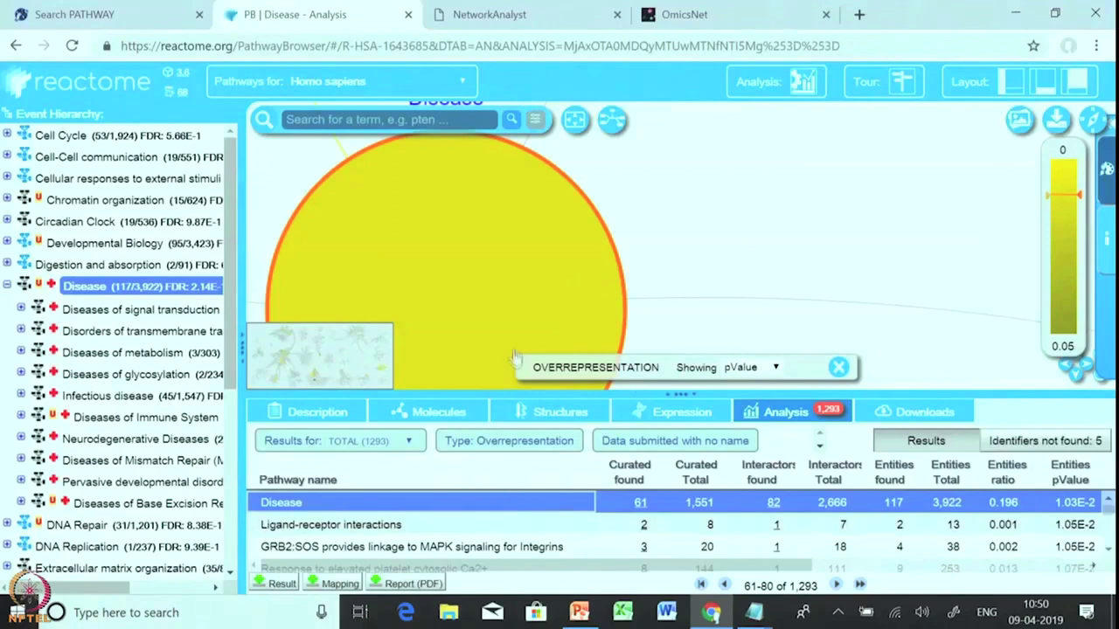
{"action": "left_click", "coordinate": [485, 290]}
{"action": "double_click", "coordinate": [658, 254]}
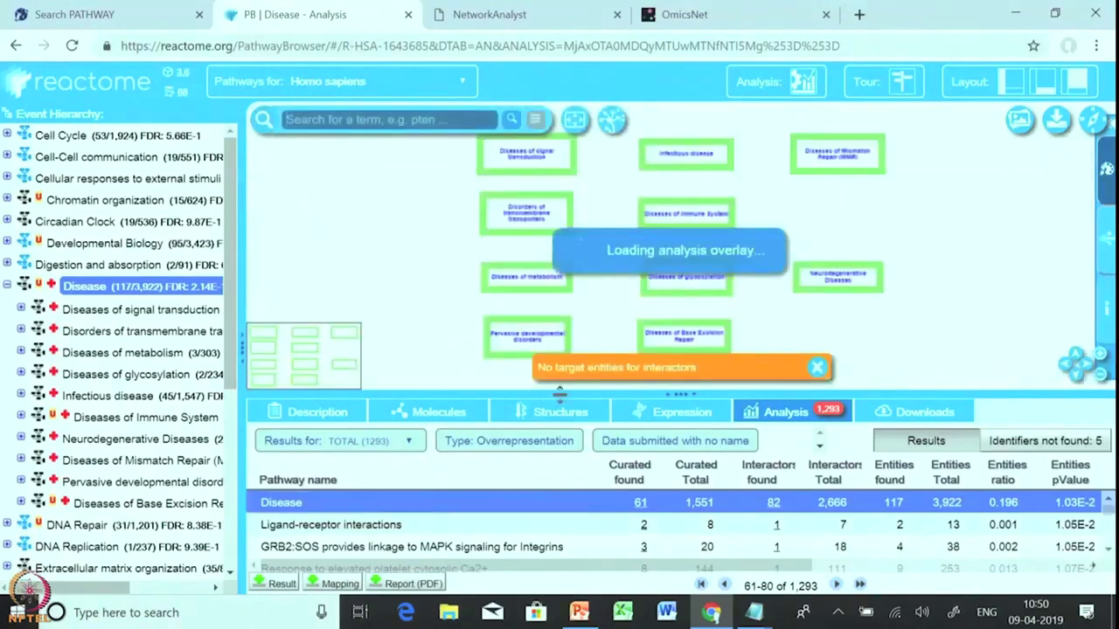
- Examine the tissue expression heatmap for the genes of the Disease pathway
{"action": "left_click", "coordinate": [642, 414]}
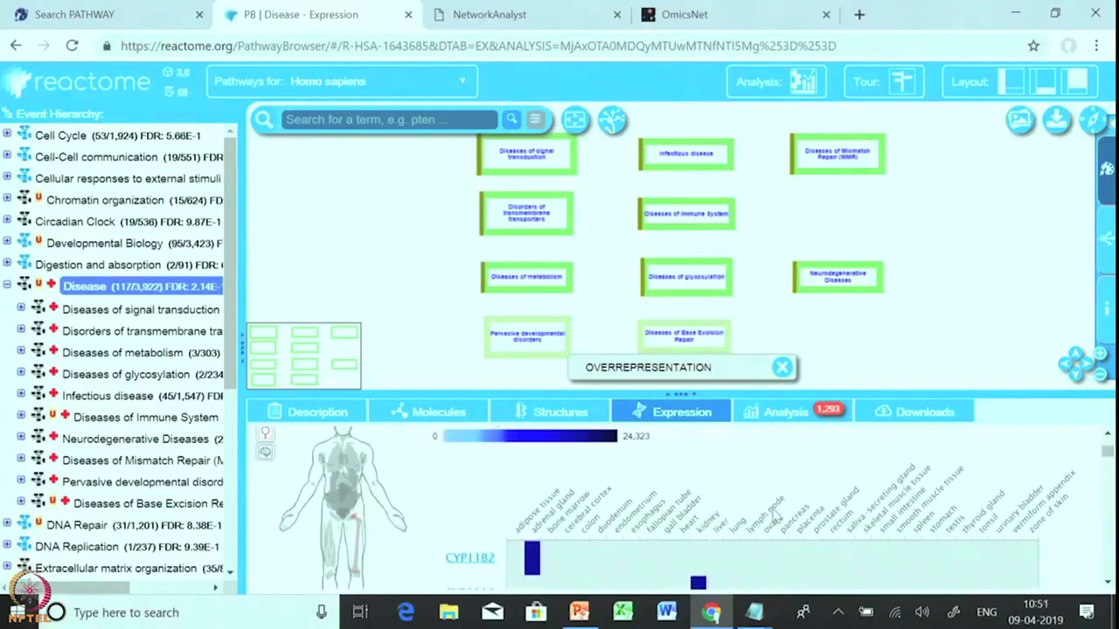
{"action": "scroll", "coordinate": [773, 518], "scroll_direction": "down", "scroll_amount": 3}
{"action": "scroll", "coordinate": [649, 519], "scroll_direction": "up", "scroll_amount": 5}
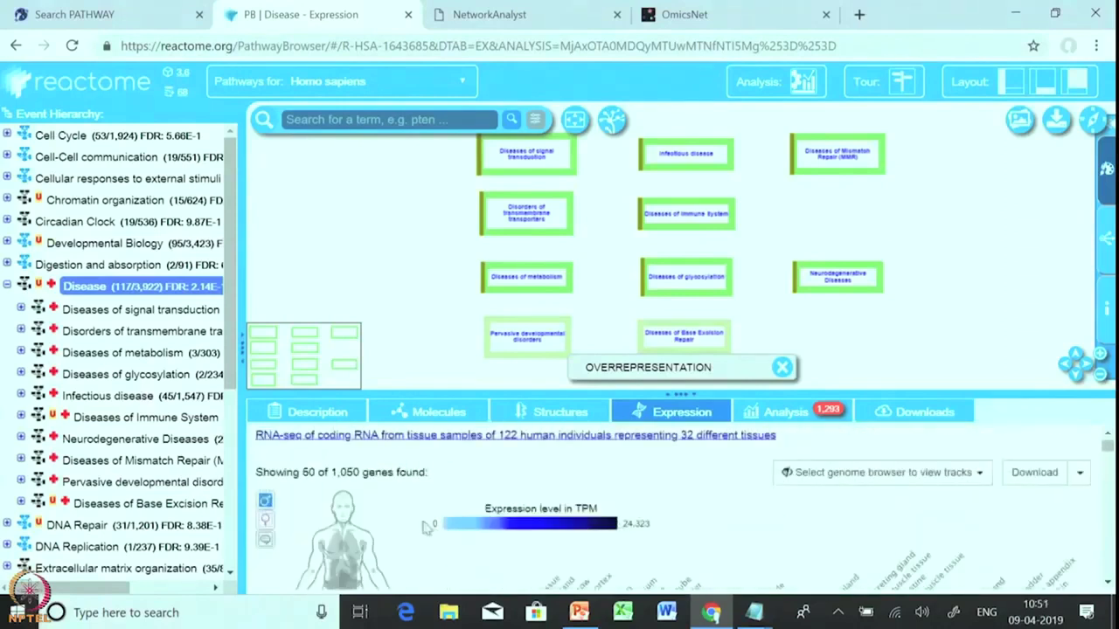
{"action": "scroll", "coordinate": [426, 527], "scroll_direction": "down", "scroll_amount": 3}
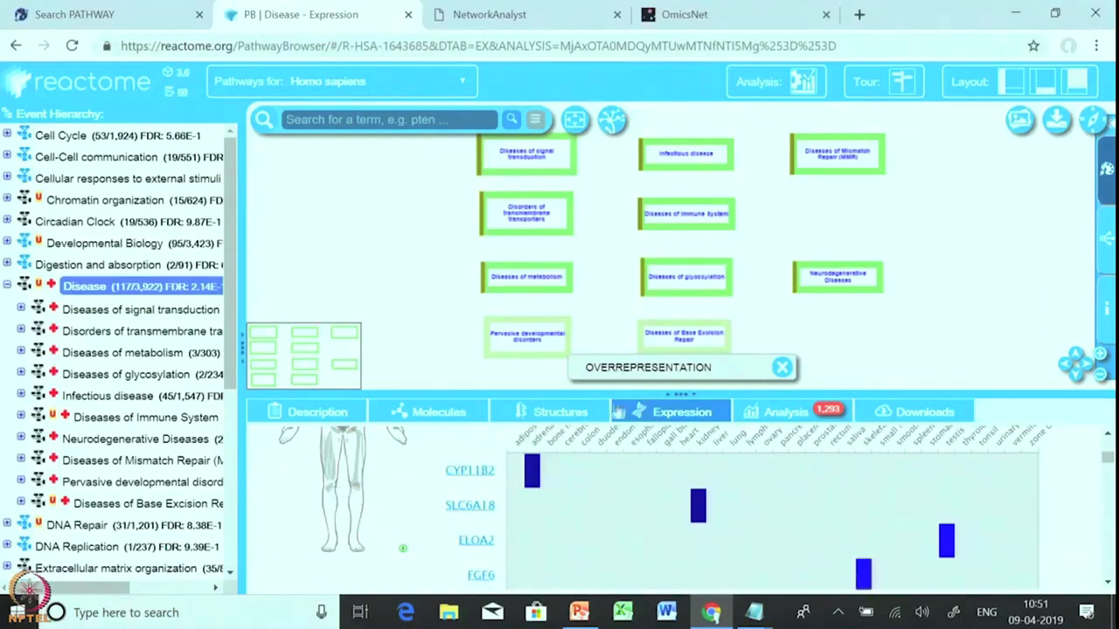
- Examine the molecule categories that take part in the Disease pathway
{"action": "left_click", "coordinate": [459, 412]}
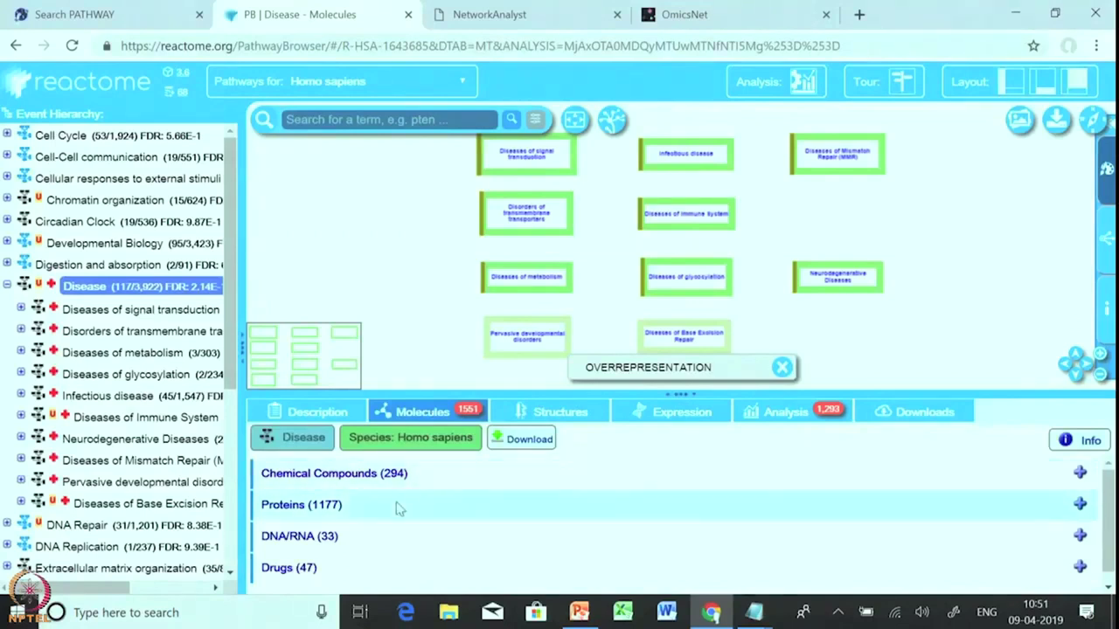
{"action": "scroll", "coordinate": [398, 508], "scroll_direction": "down", "scroll_amount": 1}
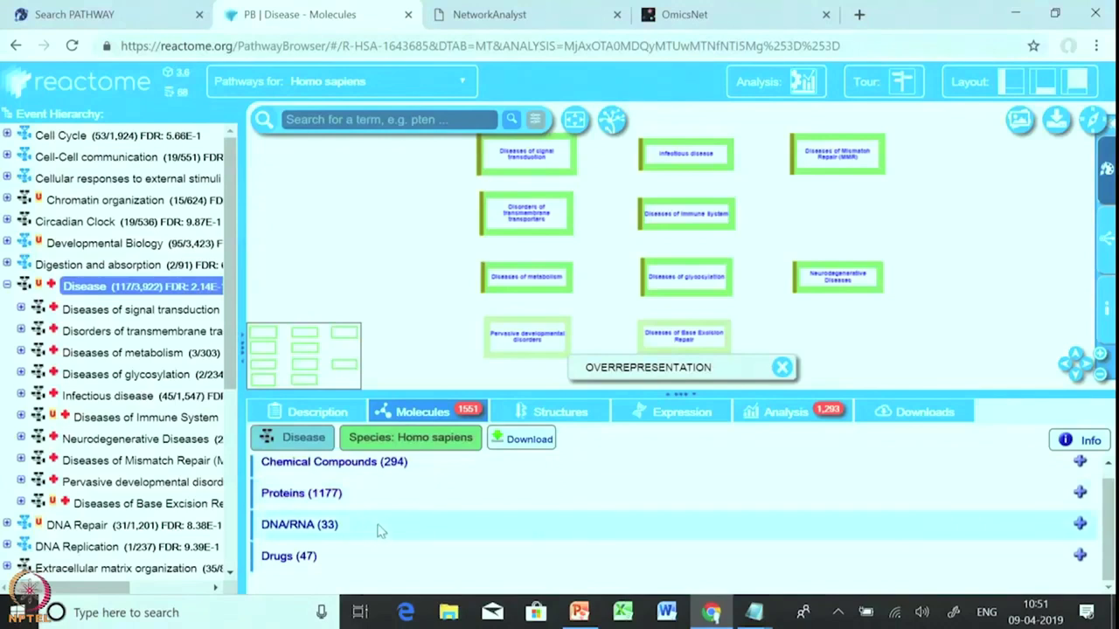
{"action": "scroll", "coordinate": [387, 530], "scroll_direction": "up", "scroll_amount": 1}
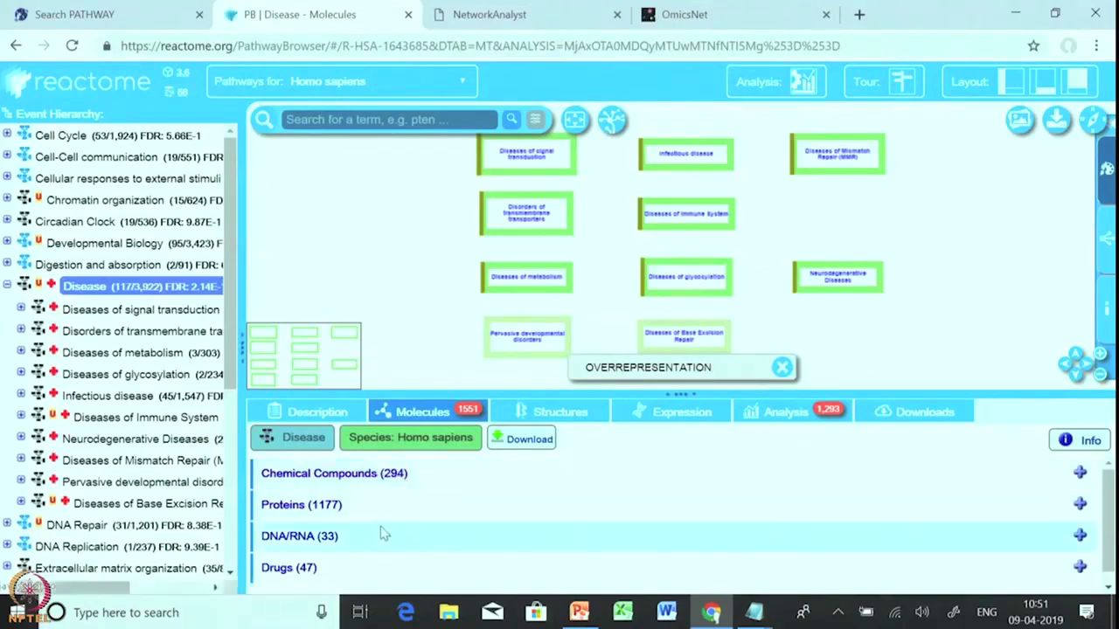
- Widen the event hierarchy to read the sub-pathways of Diseases of signal transduction, and collapse that branch
{"action": "left_click_drag", "start_coordinate": [242, 349], "coordinate": [584, 363]}
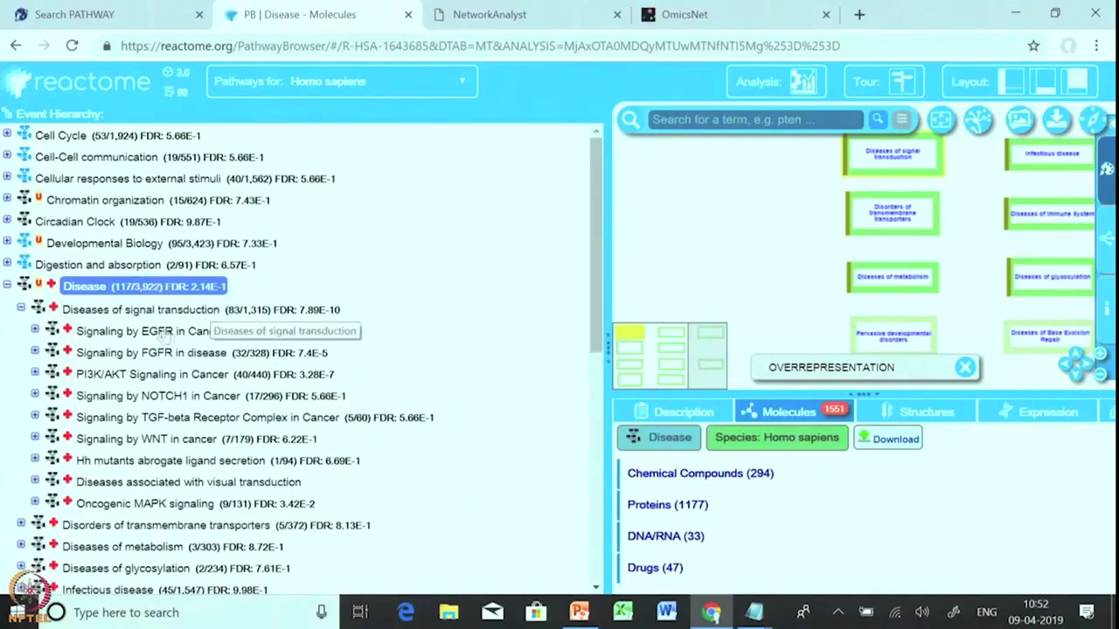
{"action": "left_click", "coordinate": [21, 308]}
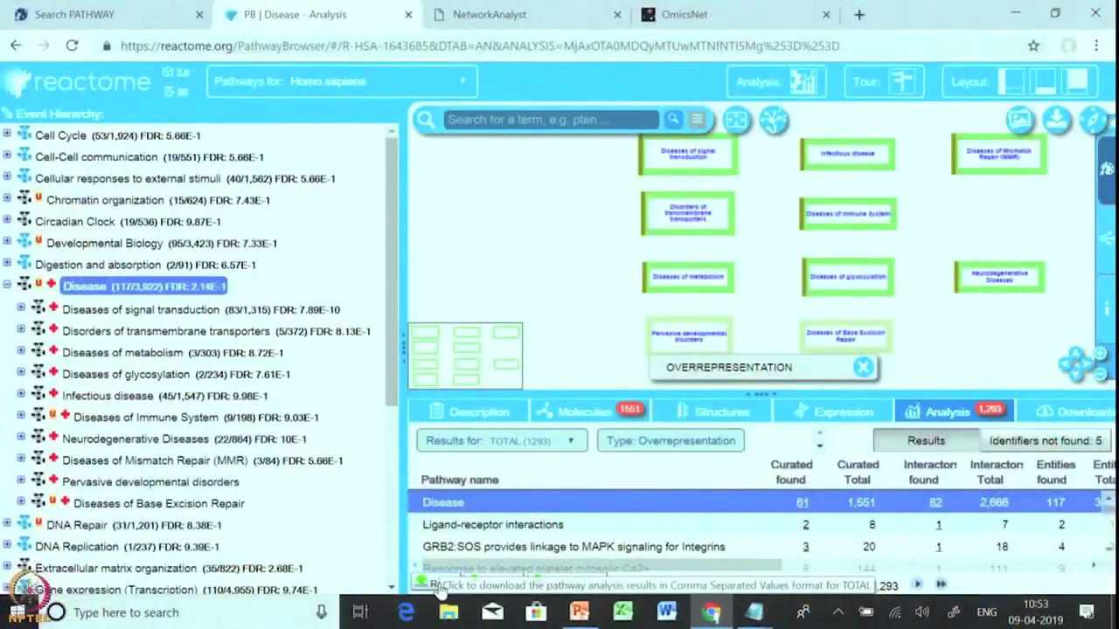
- Download the pathway analysis results as a CSV file and bring the p-value and FDR columns into view
{"action": "left_click", "coordinate": [440, 585]}
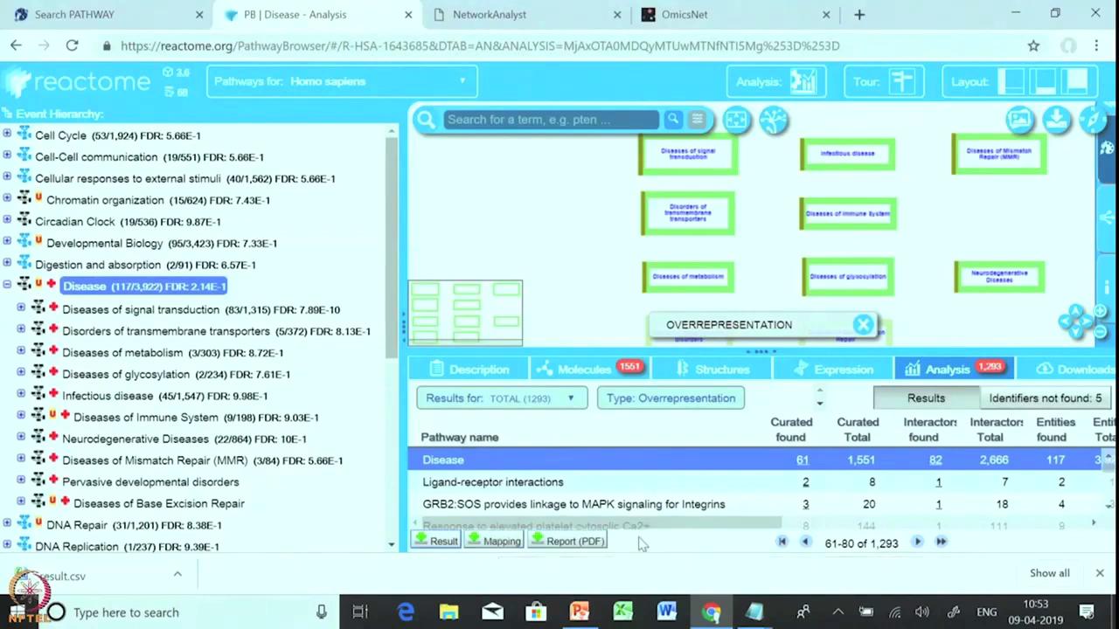
{"action": "left_click_drag", "start_coordinate": [763, 524], "coordinate": [902, 525]}
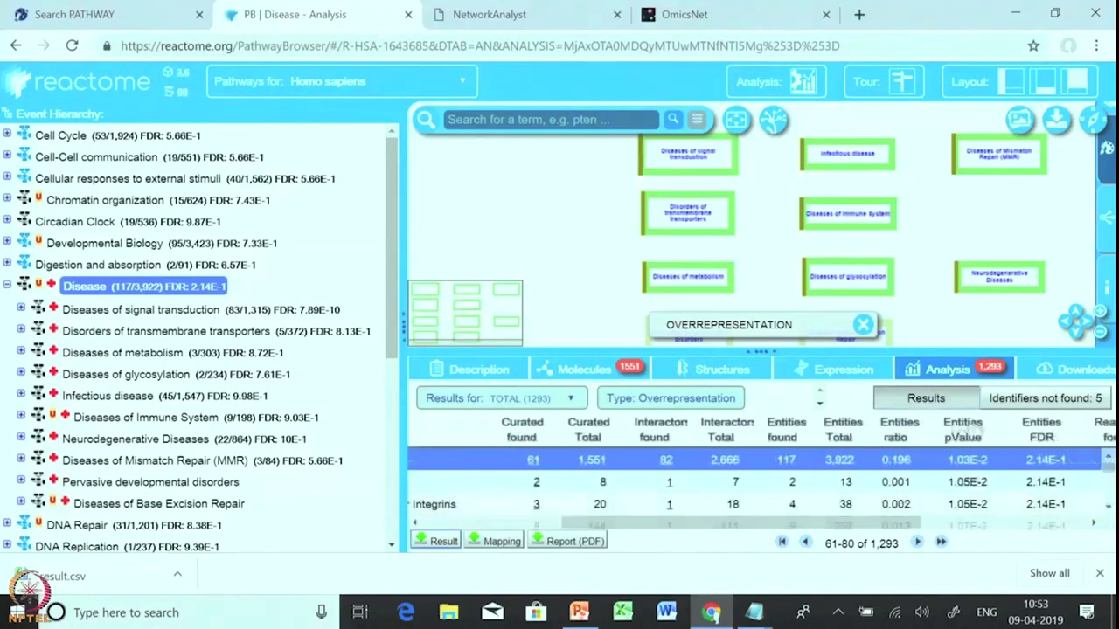
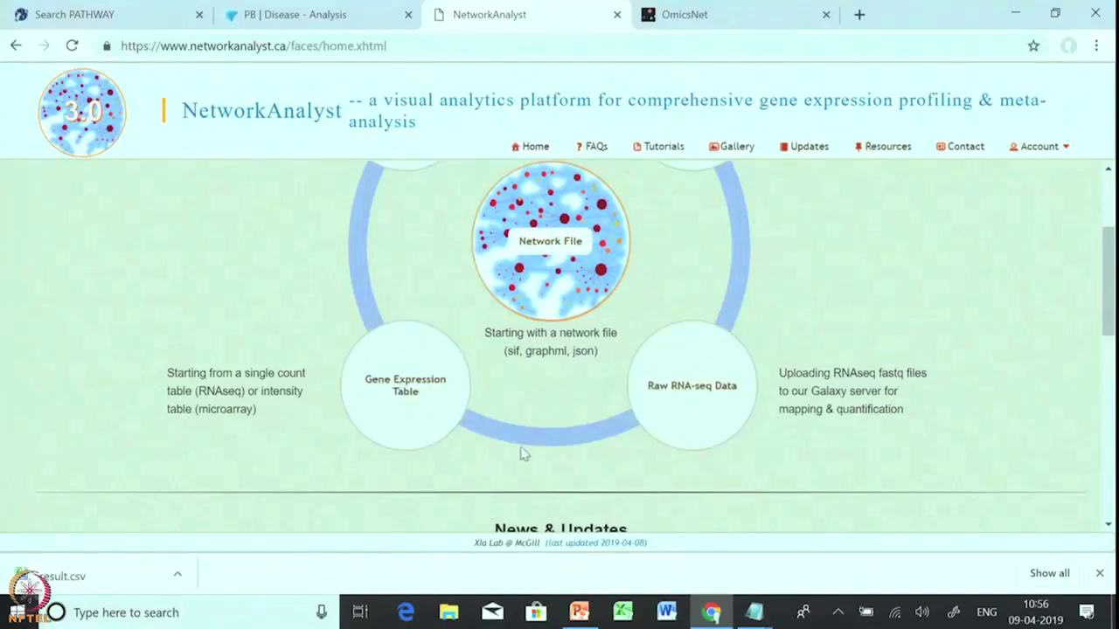
- Review the input types offered by NetworkAnalyst and start an analysis from a gene list
{"action": "scroll", "coordinate": [521, 447], "scroll_direction": "up", "scroll_amount": 2}
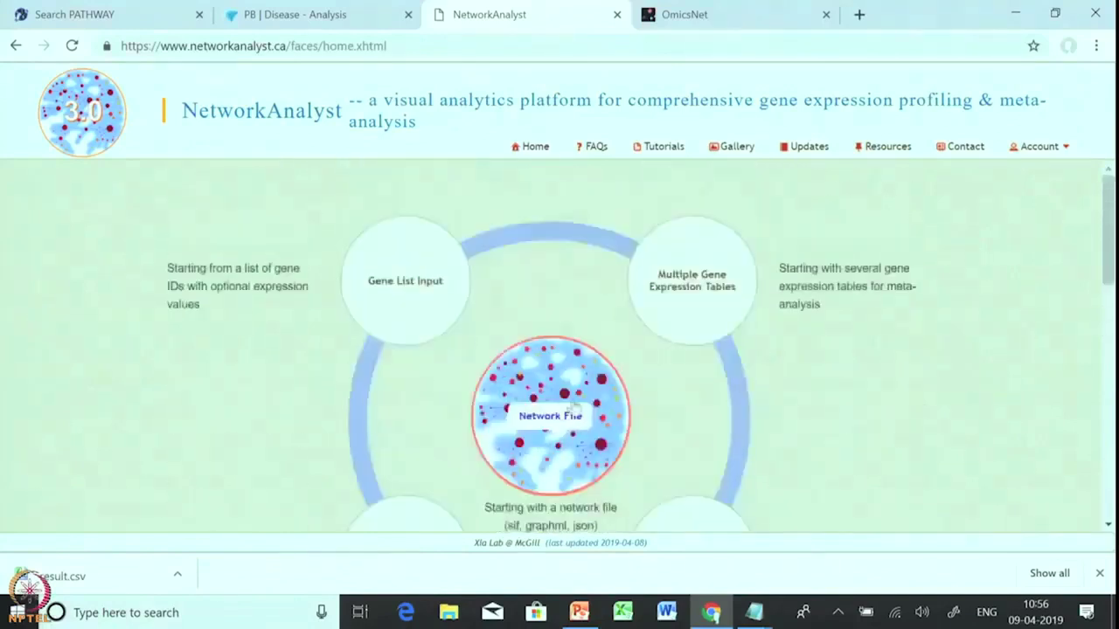
{"action": "scroll", "coordinate": [556, 411], "scroll_direction": "down", "scroll_amount": 2}
{"action": "scroll", "coordinate": [557, 399], "scroll_direction": "up", "scroll_amount": 1}
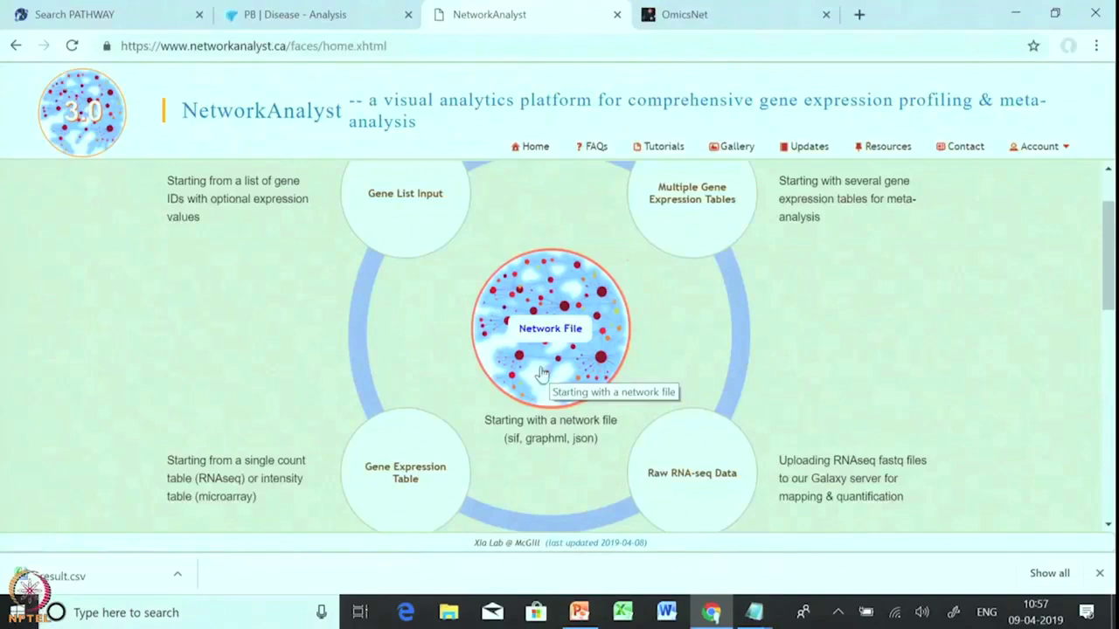
{"action": "scroll", "coordinate": [542, 373], "scroll_direction": "up", "scroll_amount": 1}
{"action": "left_click", "coordinate": [406, 208]}
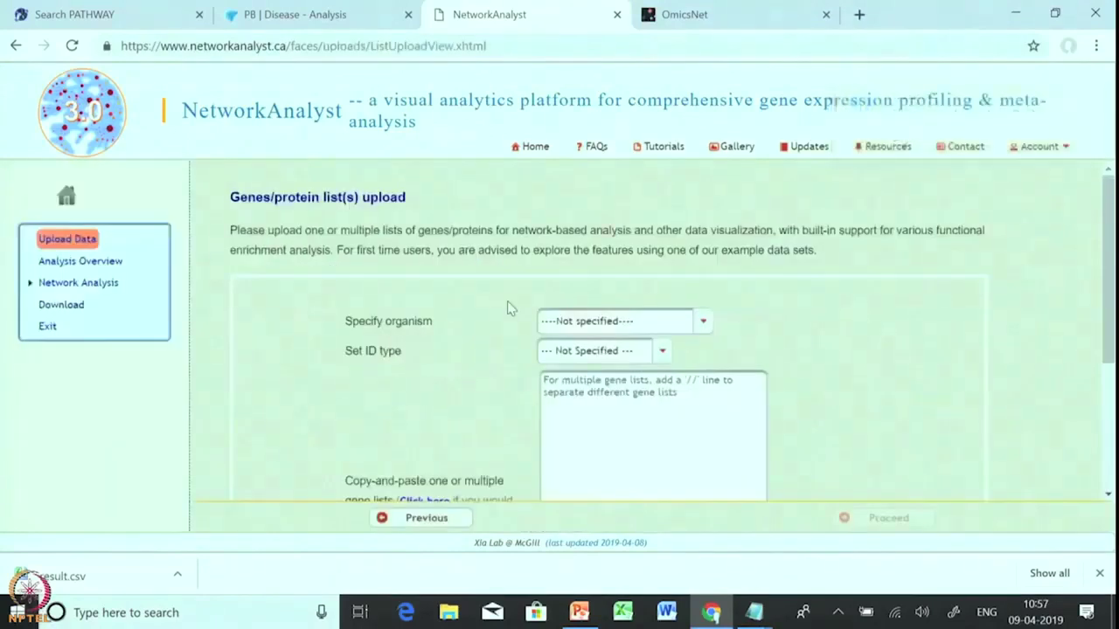
- Set the organism to H. sapiens (human) and the ID type to Uniprot Protein ID
{"action": "scroll", "coordinate": [712, 322], "scroll_direction": "down", "scroll_amount": 1}
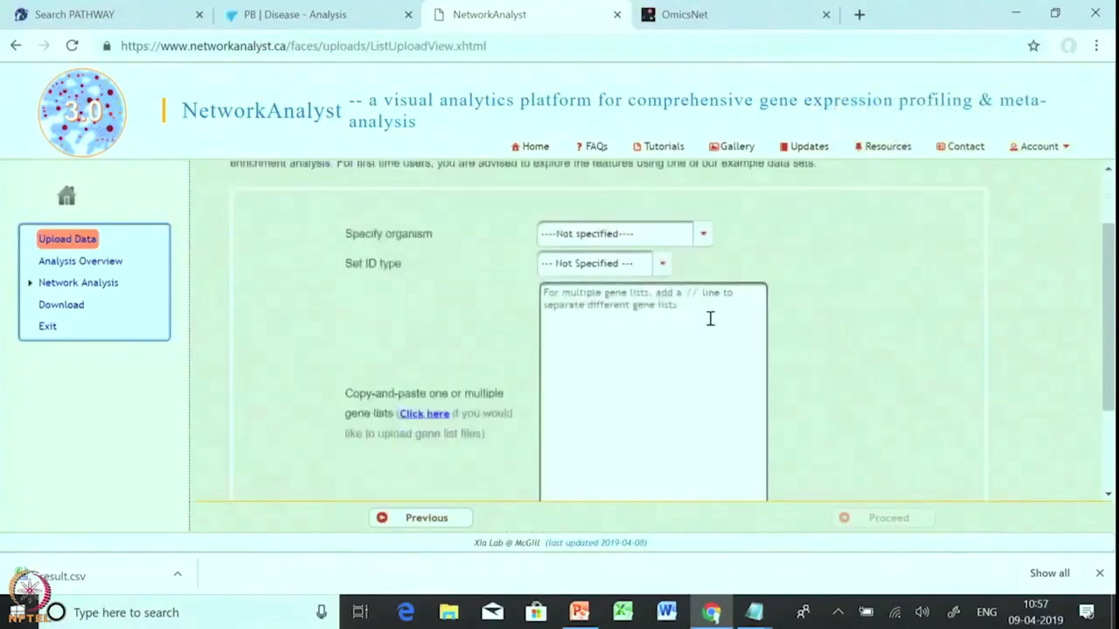
{"action": "left_click", "coordinate": [701, 234]}
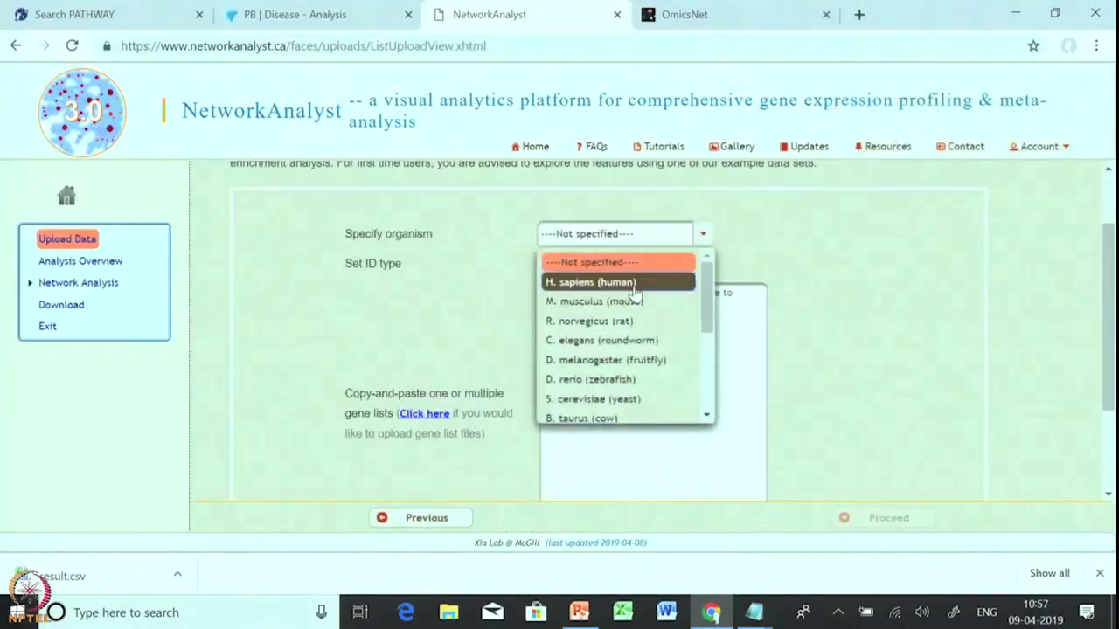
{"action": "left_click", "coordinate": [649, 281]}
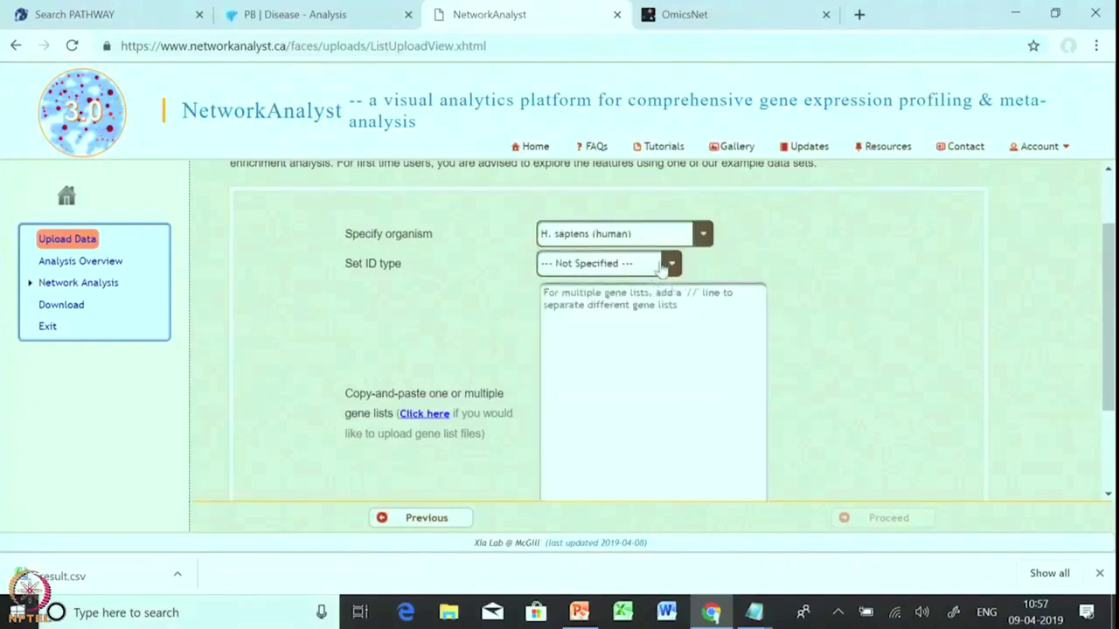
{"action": "left_click", "coordinate": [647, 264]}
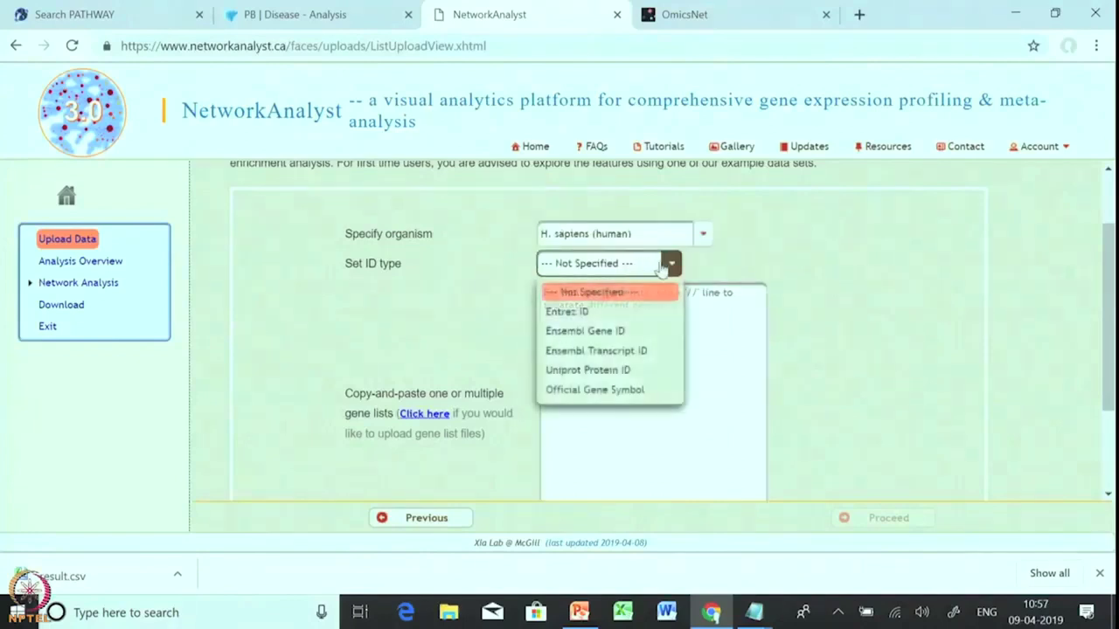
{"action": "left_click", "coordinate": [631, 370]}
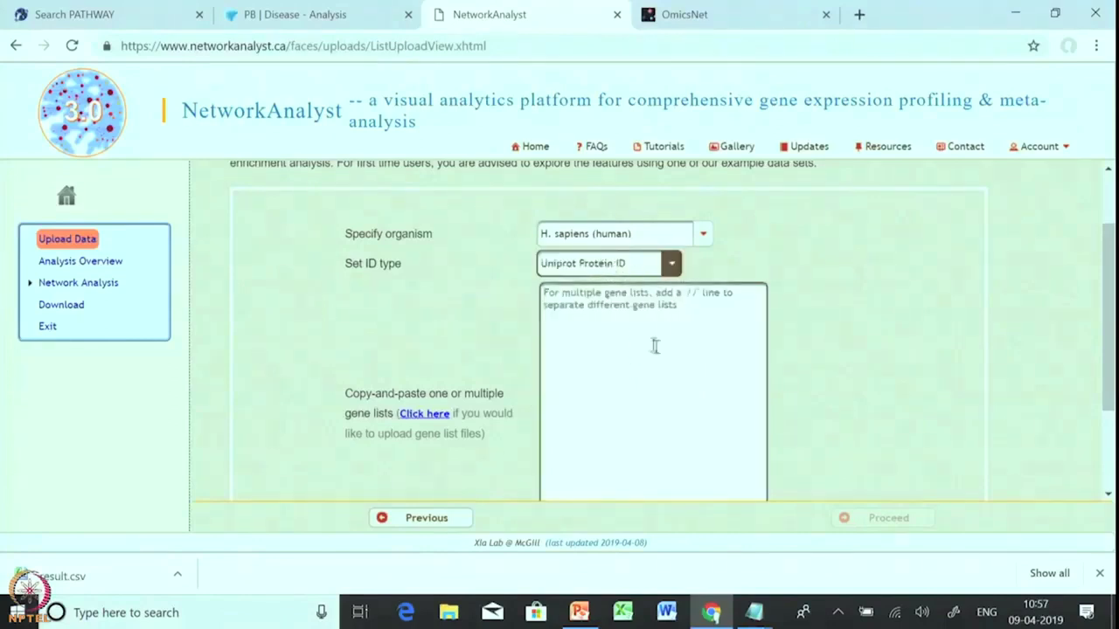
- Paste the copied UniProt accession list as plain text as the gene list to upload
{"action": "right_click", "coordinate": [623, 306]}
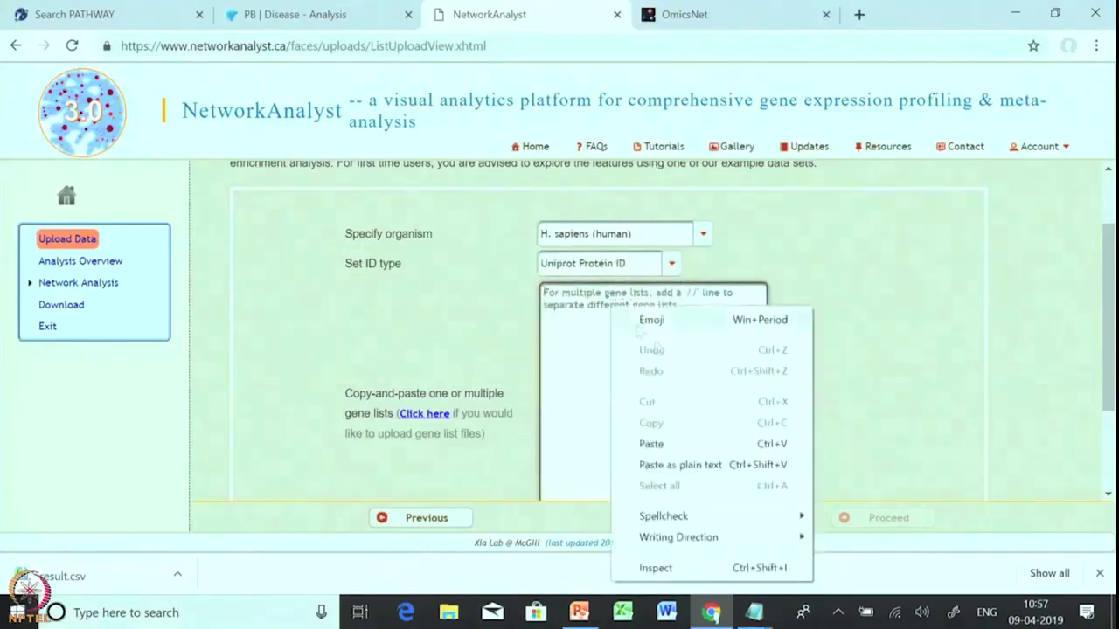
{"action": "left_click", "coordinate": [699, 463]}
{"action": "scroll", "coordinate": [689, 382], "scroll_direction": "up", "scroll_amount": 10}
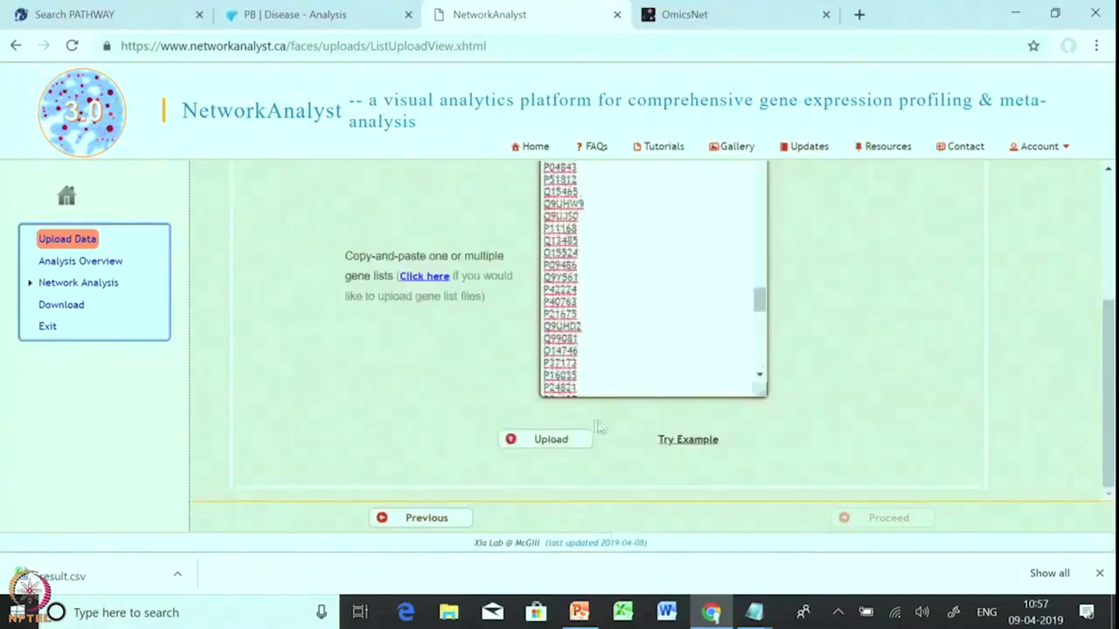
- Upload the pasted protein list, proceed to the analysis overview and open the List Enrichment Network
{"action": "left_click", "coordinate": [546, 439]}
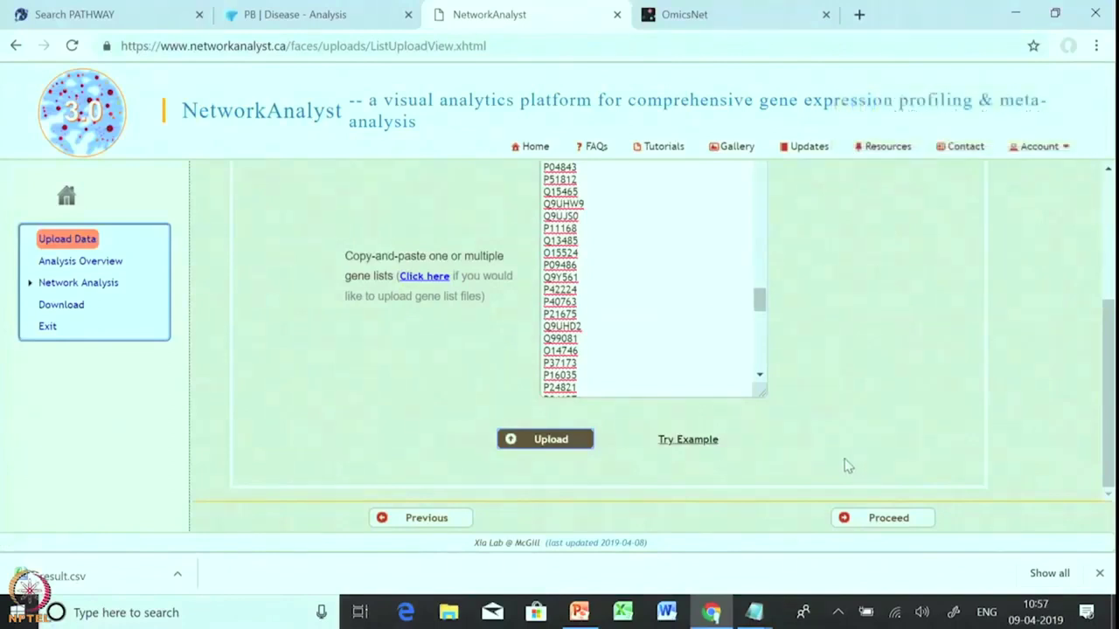
{"action": "left_click", "coordinate": [907, 523]}
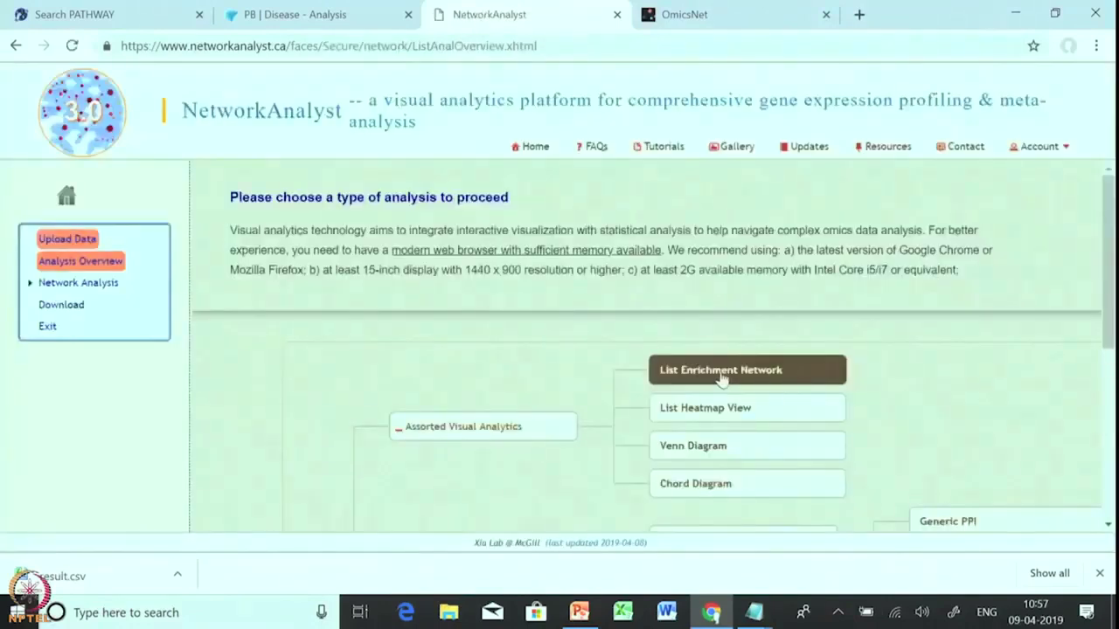
{"action": "scroll", "coordinate": [721, 376], "scroll_direction": "down", "scroll_amount": 1}
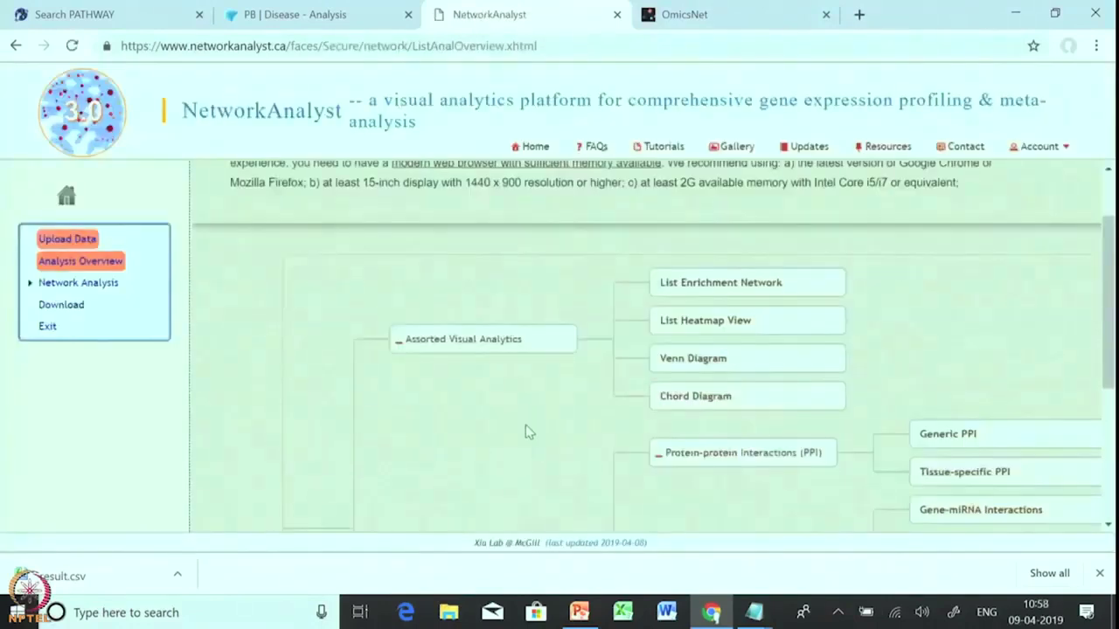
{"action": "left_click", "coordinate": [724, 300]}
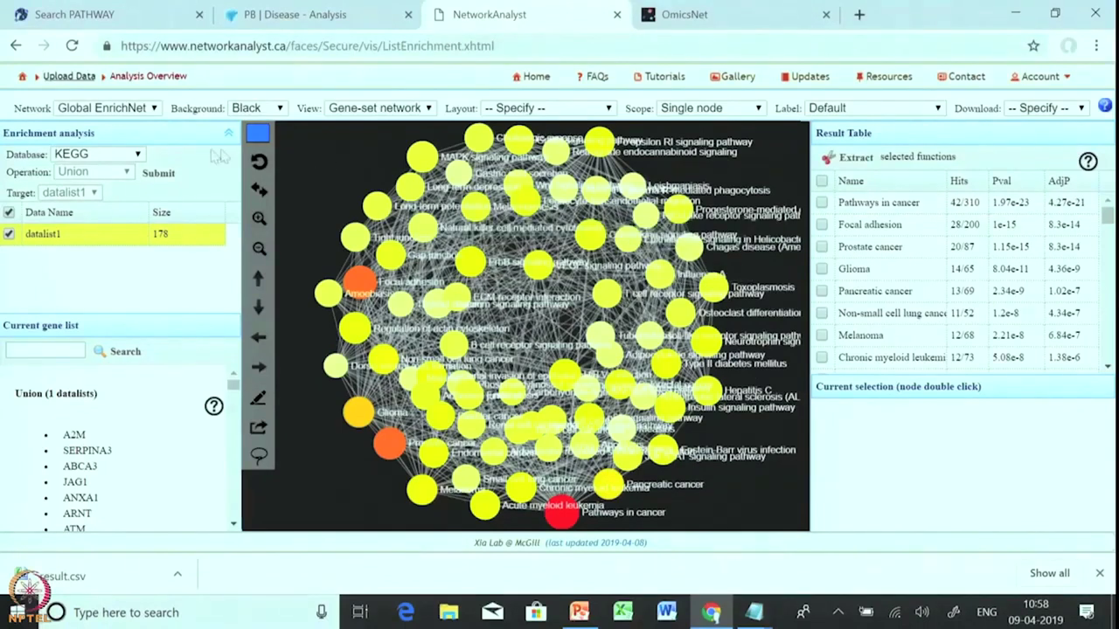
- Set the enrichment database to Reactome and the network background to White, and submit the enrichment analysis
{"action": "left_click", "coordinate": [122, 160]}
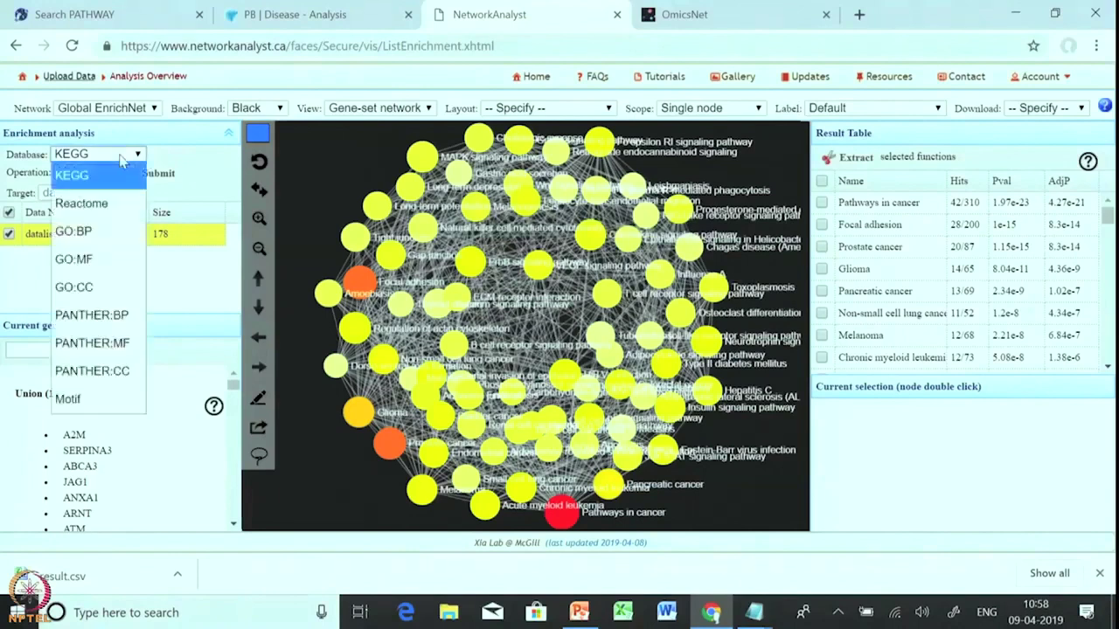
{"action": "key", "text": "Down"}
{"action": "key", "text": "Return"}
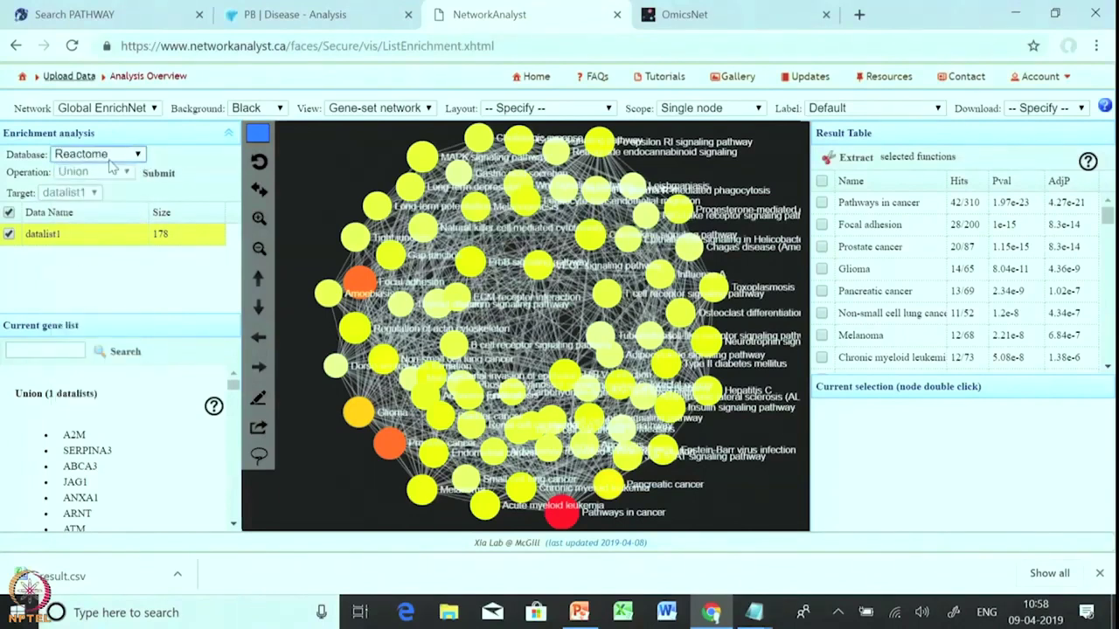
{"action": "left_click", "coordinate": [258, 108]}
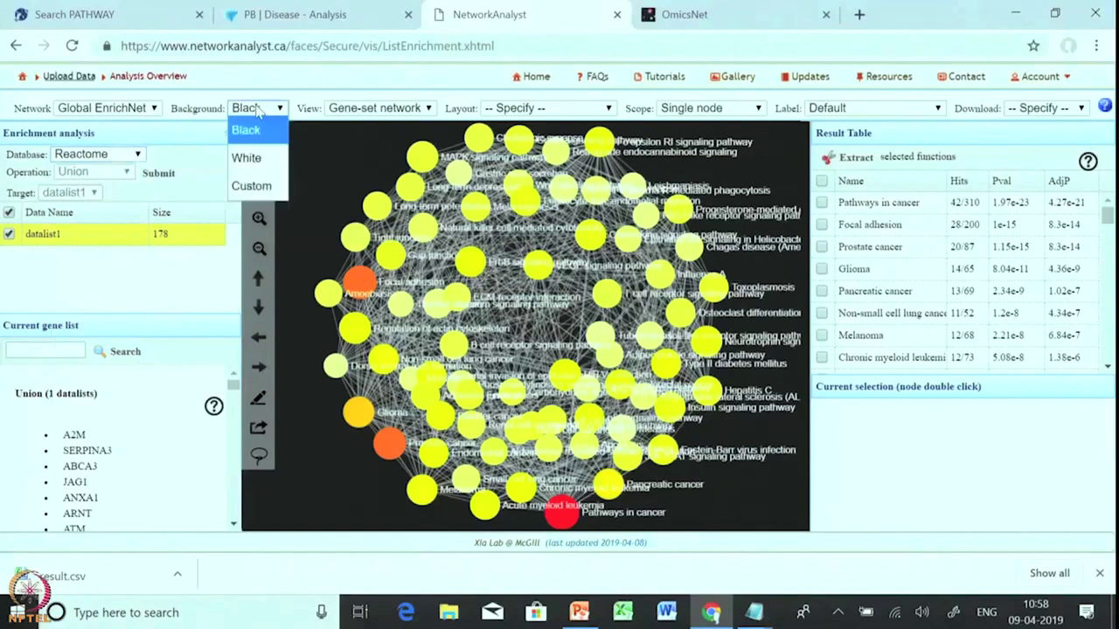
{"action": "left_click", "coordinate": [247, 158]}
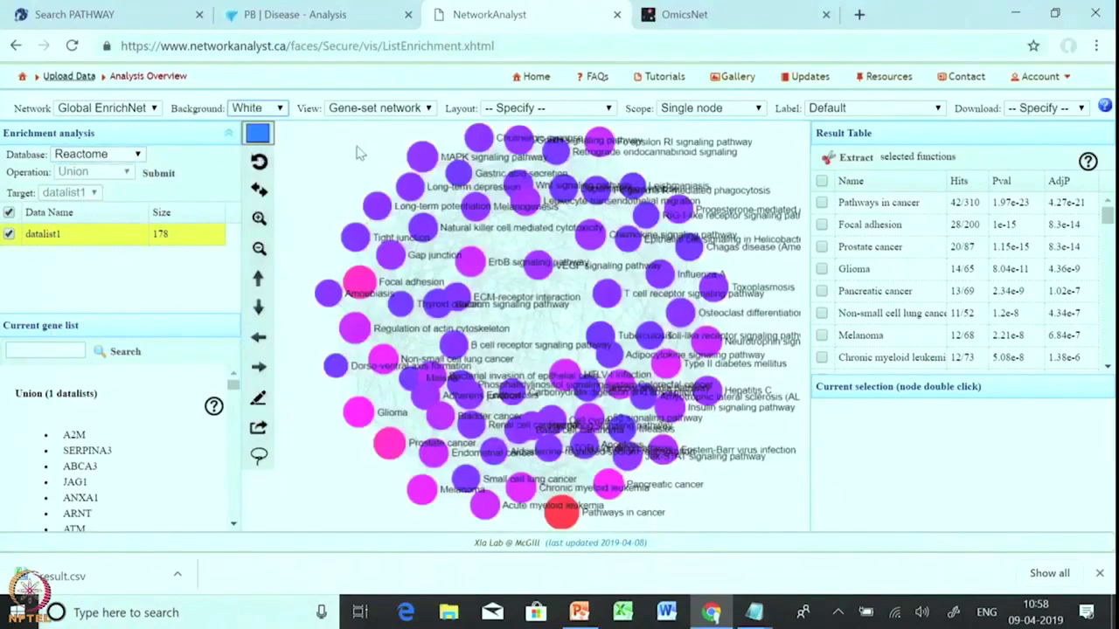
{"action": "left_click", "coordinate": [151, 174]}
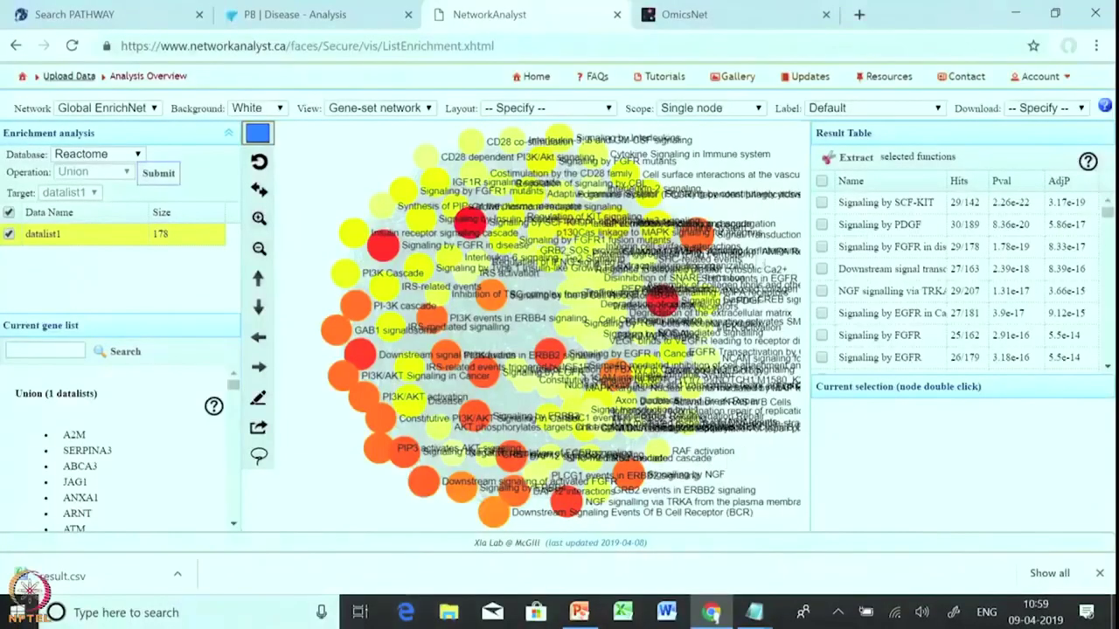
- Select Downstream signal transduction, Signaling by EGFR in Cancer, Signaling by FGFR, Signalling by NGF, Constitutive PI3K/AKT Signaling in Cancer and PI3K events in ERBB4 signaling
{"action": "left_click", "coordinate": [821, 269]}
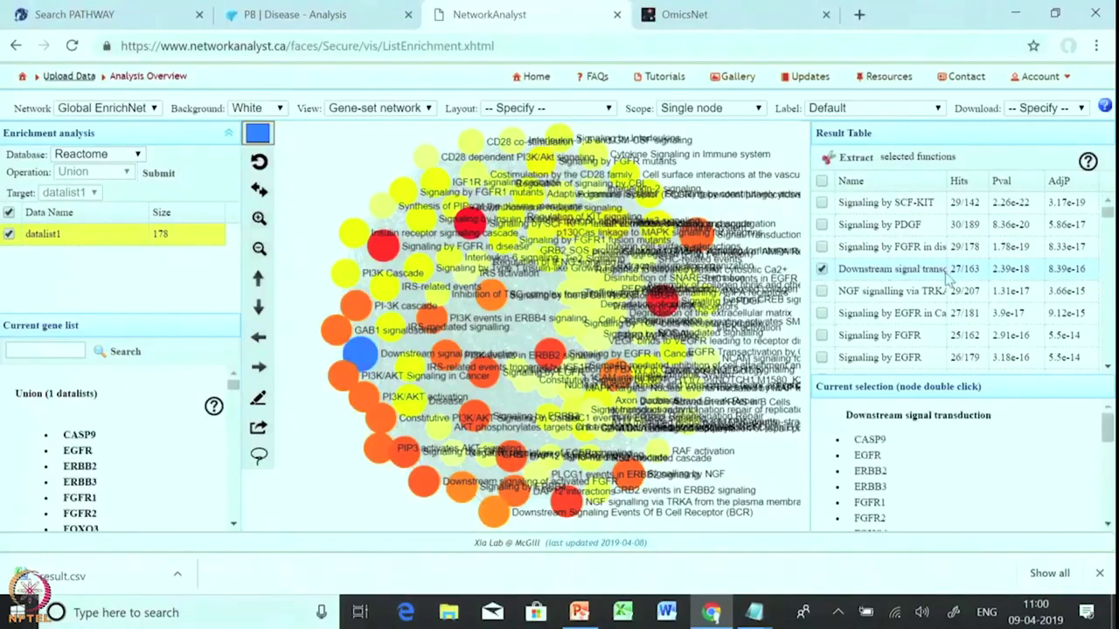
{"action": "left_click", "coordinate": [821, 313]}
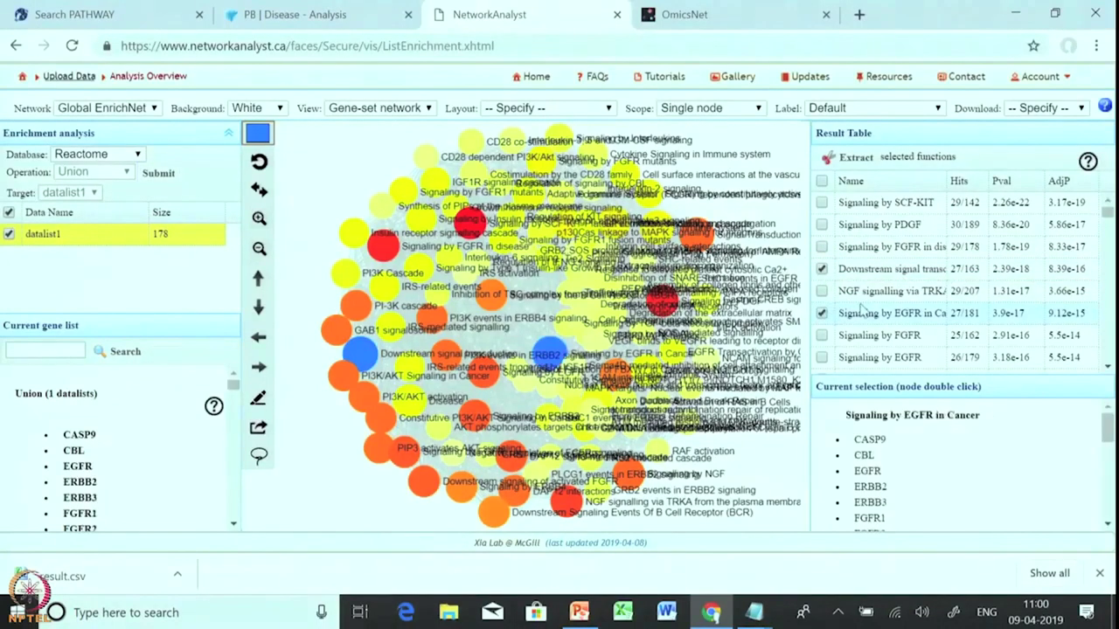
{"action": "scroll", "coordinate": [839, 313], "scroll_direction": "down", "scroll_amount": 2}
{"action": "left_click", "coordinate": [822, 249]}
{"action": "scroll", "coordinate": [830, 262], "scroll_direction": "down", "scroll_amount": 2}
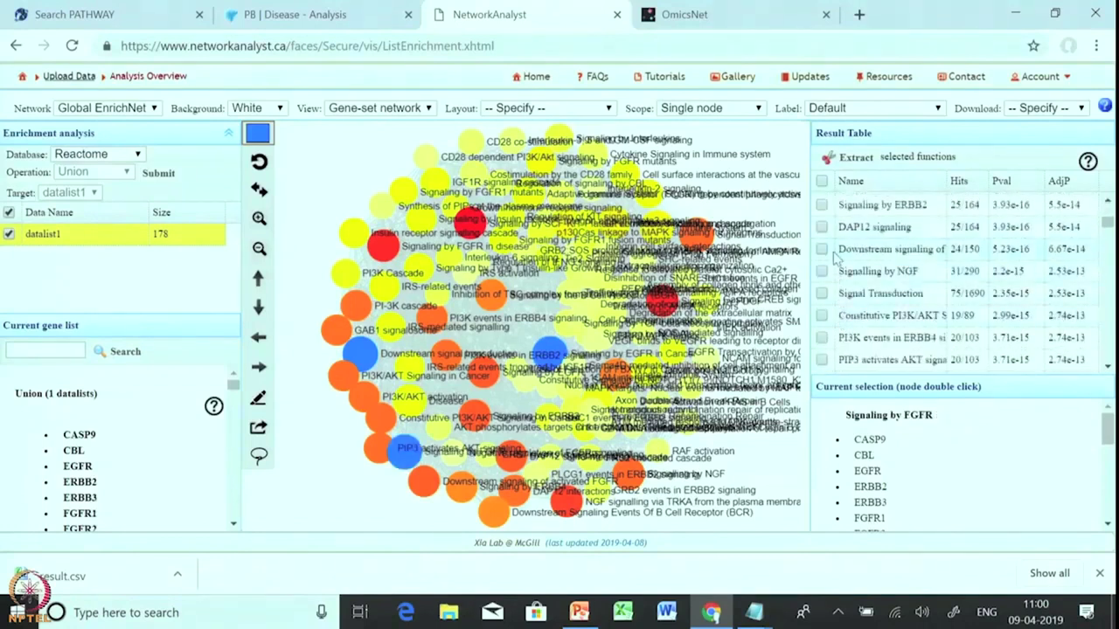
{"action": "left_click", "coordinate": [822, 271]}
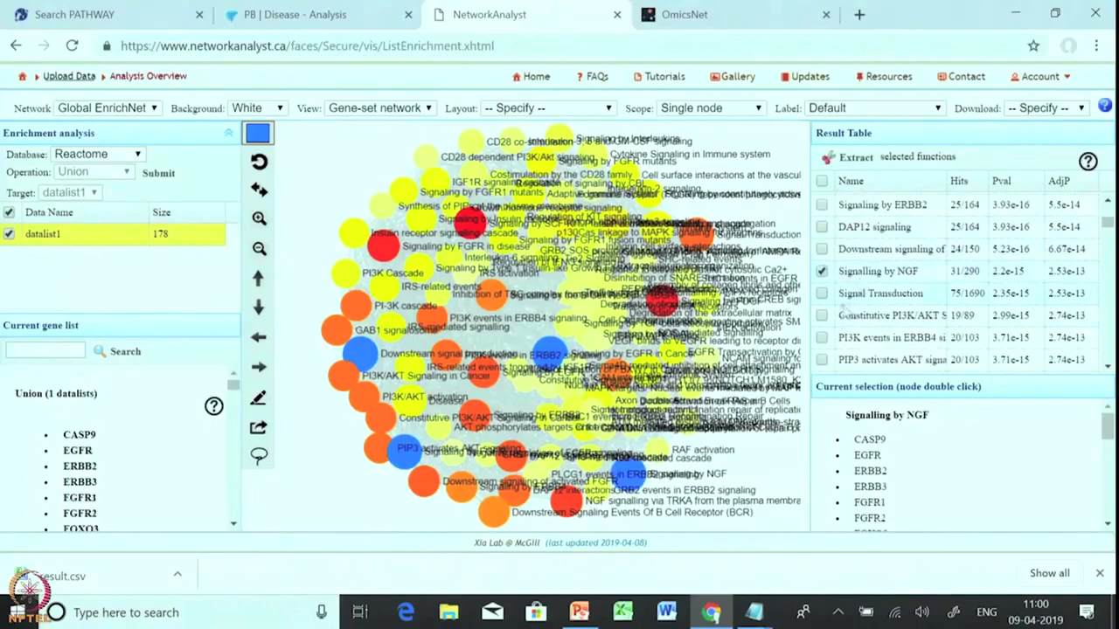
{"action": "left_click", "coordinate": [822, 316]}
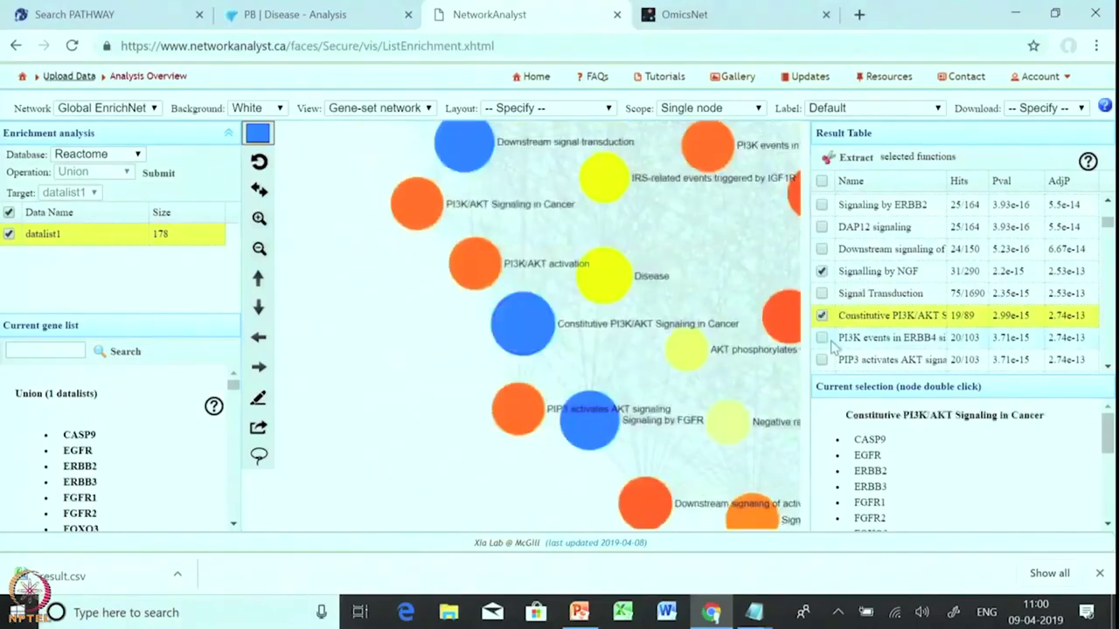
{"action": "left_click", "coordinate": [822, 338]}
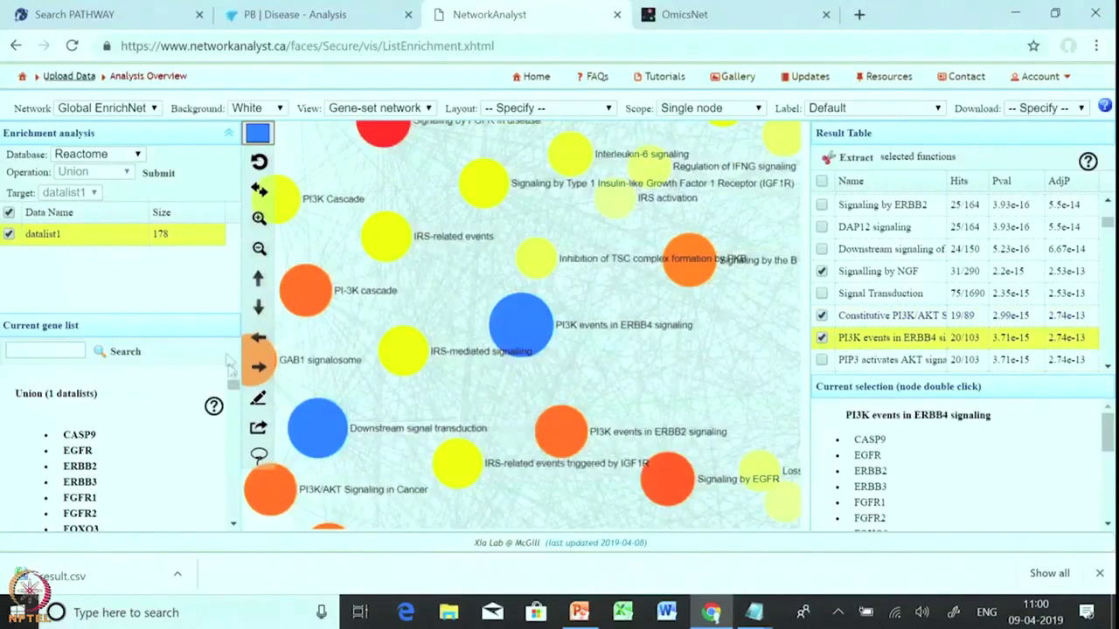
- Extract the highlighted pathway nodes from the global enrichment network into a separate network
{"action": "left_click", "coordinate": [258, 427]}
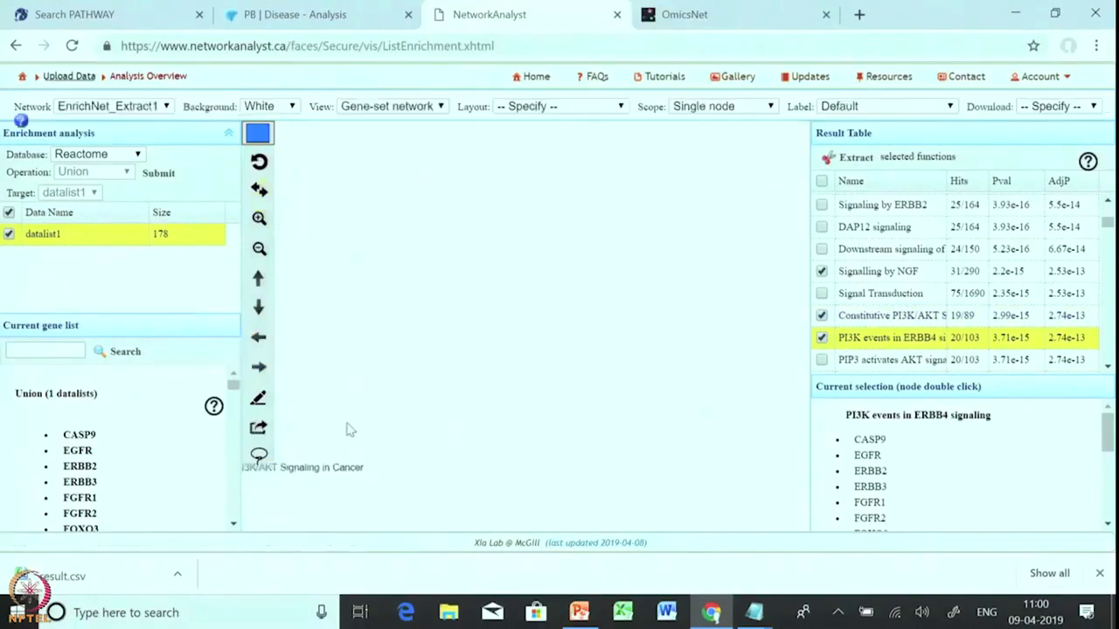
{"action": "left_click", "coordinate": [258, 428]}
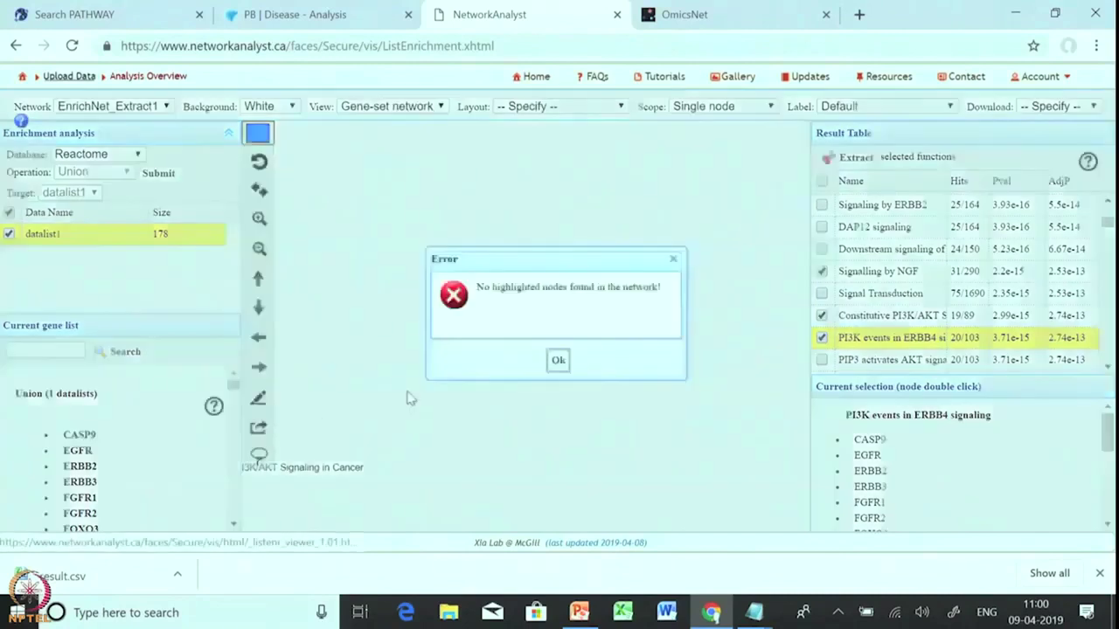
{"action": "left_click", "coordinate": [558, 360]}
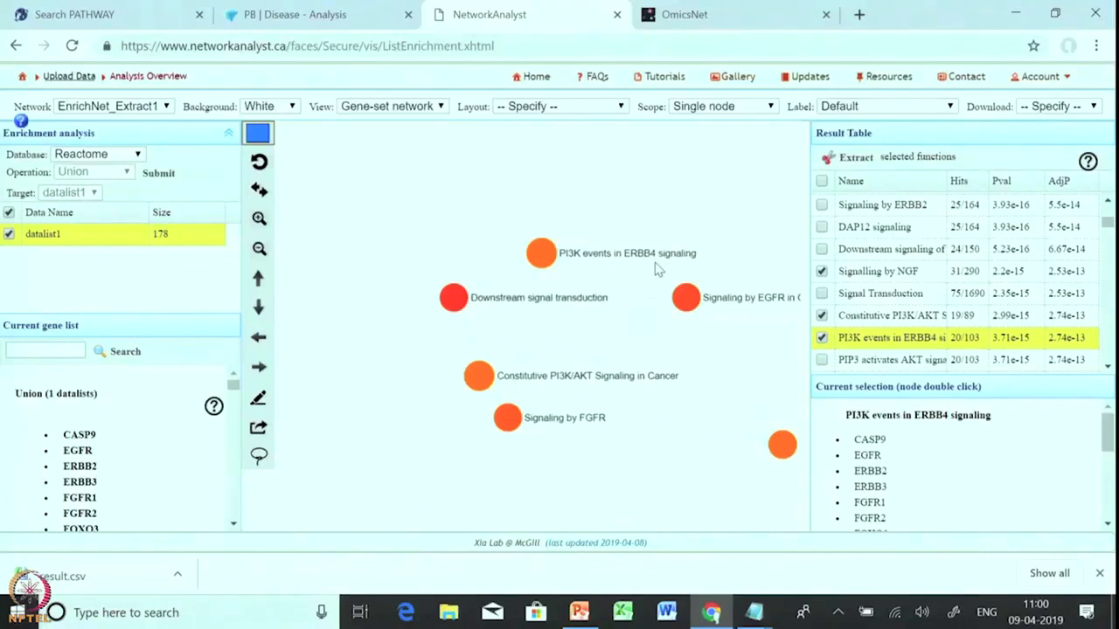
- Switch the extracted network's view to Bipartite network and enlarge it to inspect the pathway and gene nodes
{"action": "left_click", "coordinate": [442, 107]}
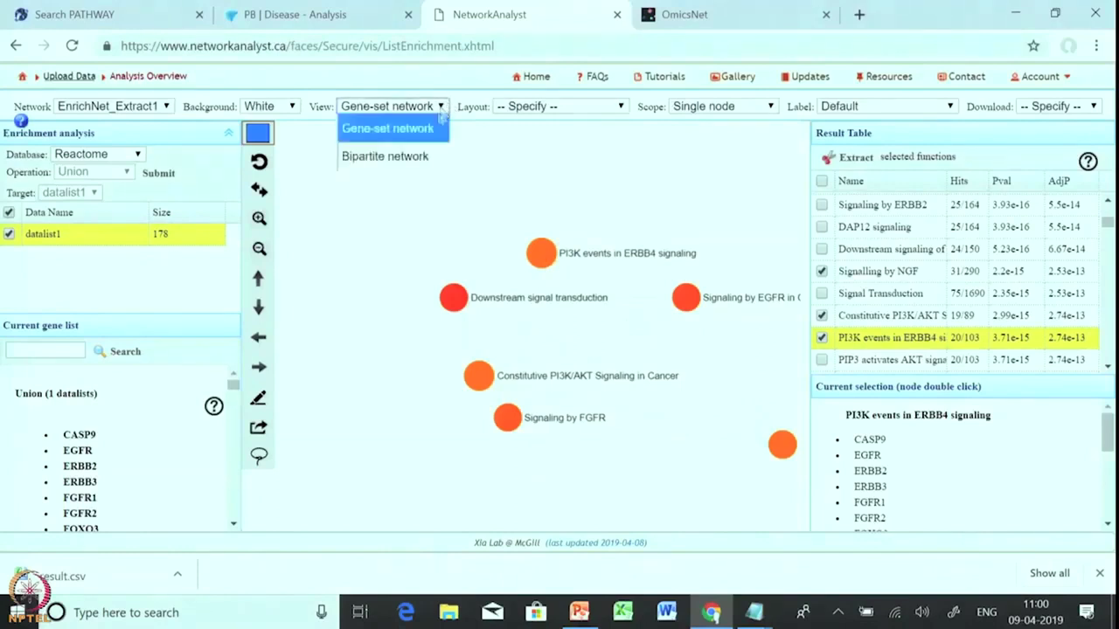
{"action": "left_click", "coordinate": [410, 166]}
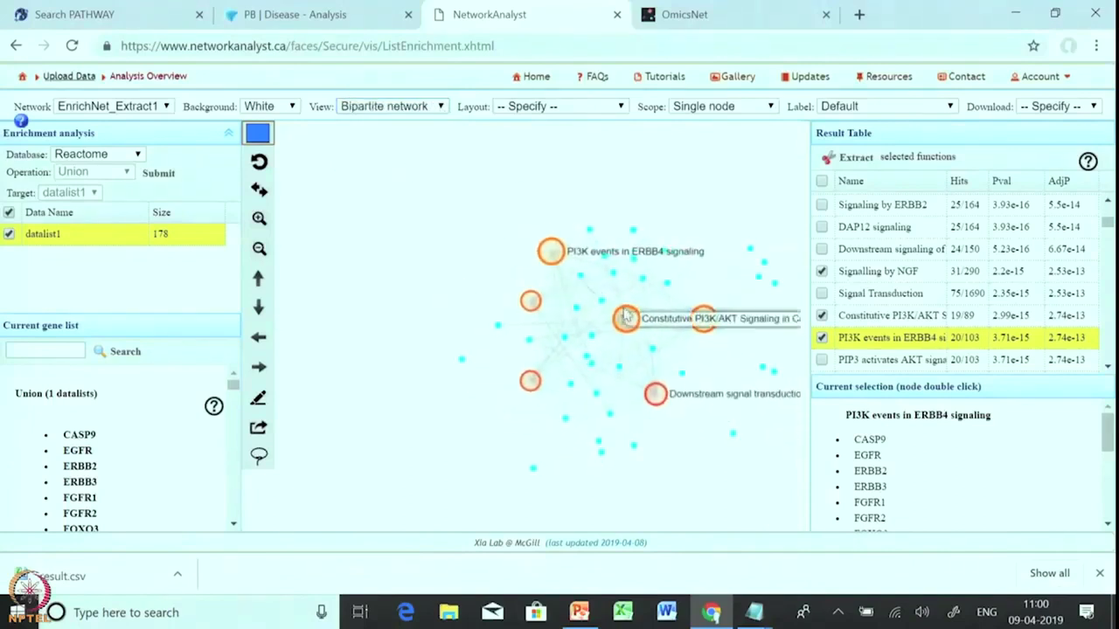
{"action": "scroll", "coordinate": [626, 316], "scroll_direction": "up", "scroll_amount": 3}
{"action": "scroll", "coordinate": [626, 315], "scroll_direction": "down", "scroll_amount": 2}
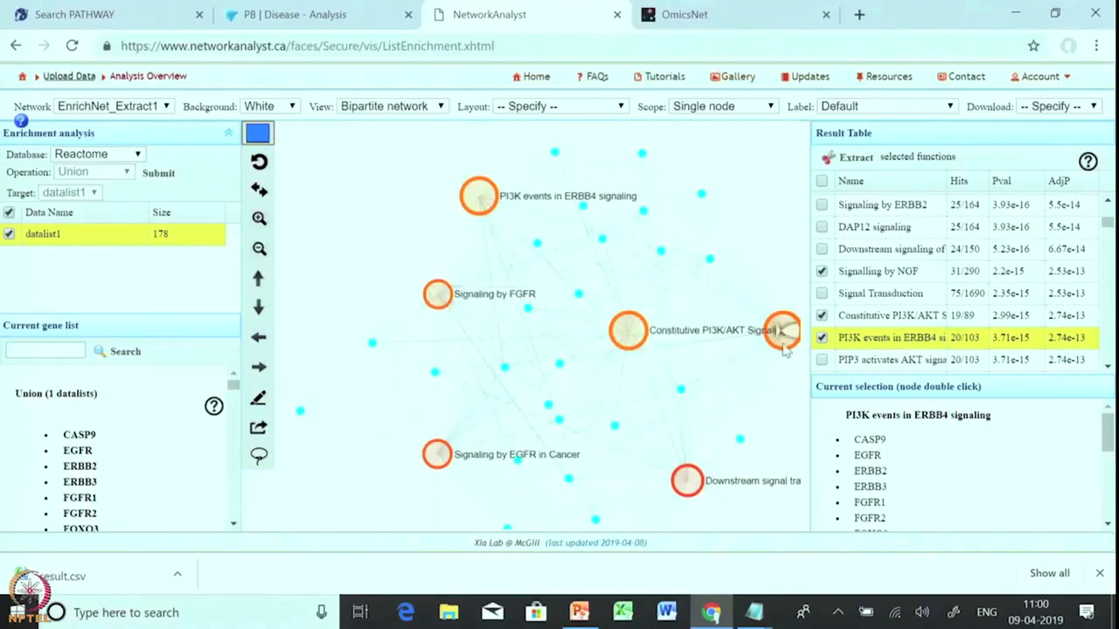
- Highlight the gene nodes FGFR1, FGFR2, NRAS and KRAS and label the selected nodes
{"action": "double_click", "coordinate": [643, 156]}
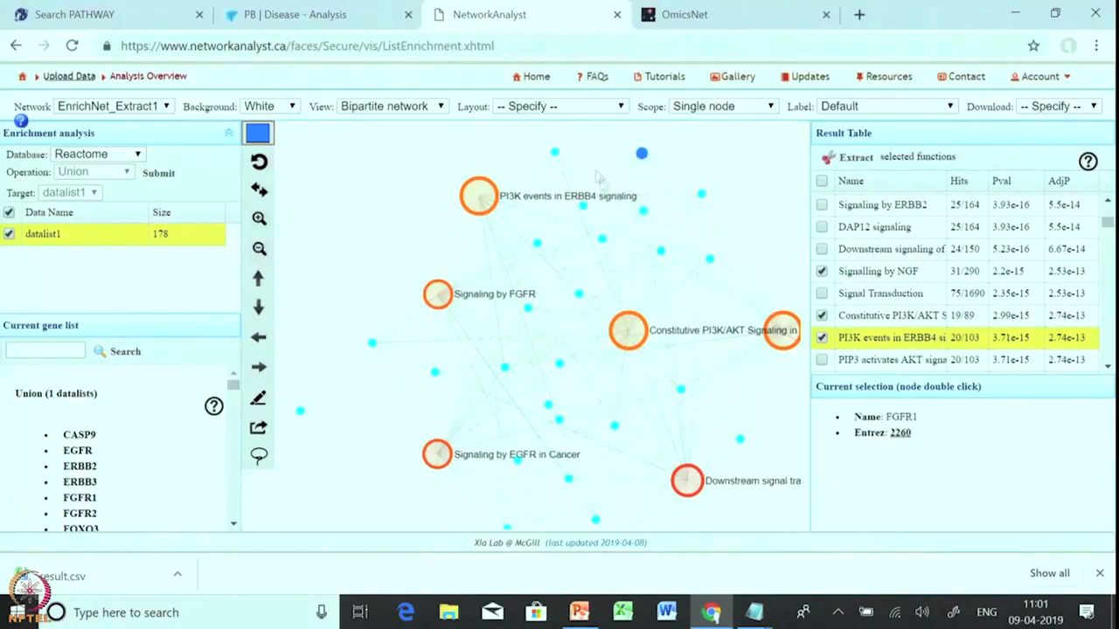
{"action": "double_click", "coordinate": [555, 153]}
{"action": "double_click", "coordinate": [583, 204]}
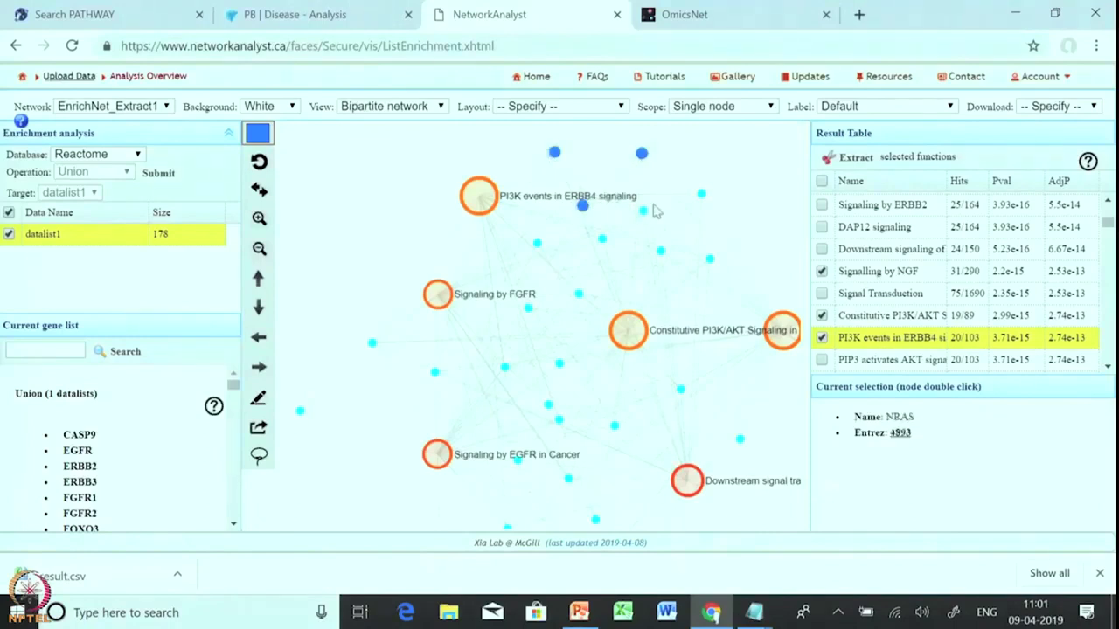
{"action": "double_click", "coordinate": [642, 210]}
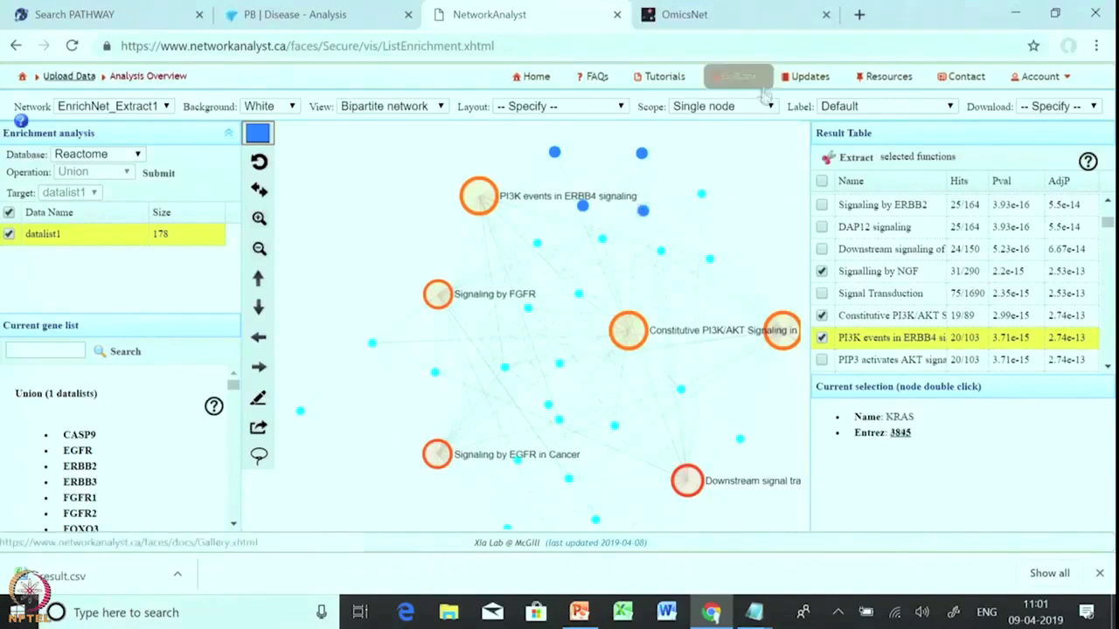
{"action": "left_click", "coordinate": [841, 106]}
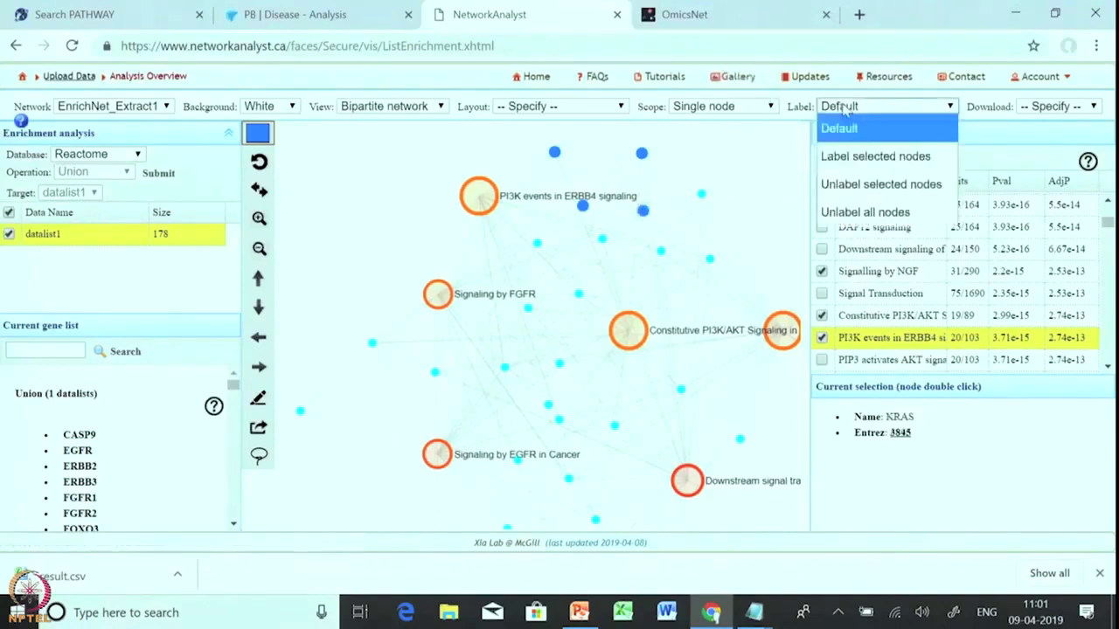
{"action": "left_click", "coordinate": [860, 157]}
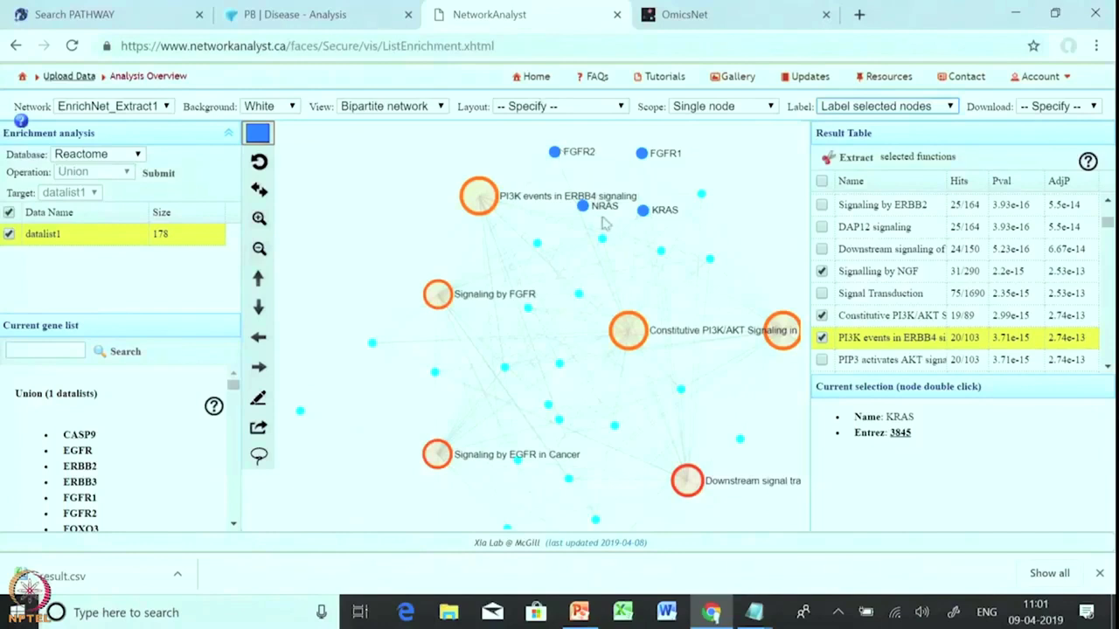
- Set the highlight colour to orange-red #ff5b00 and apply it to the IRS1 gene node
{"action": "left_click", "coordinate": [258, 133]}
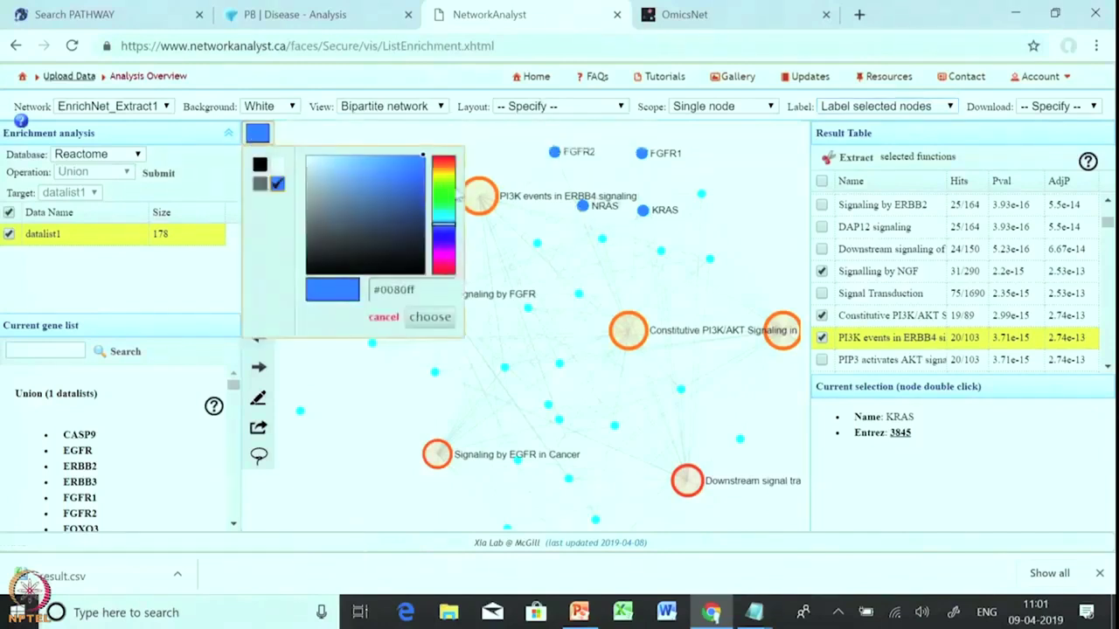
{"action": "left_click", "coordinate": [441, 169]}
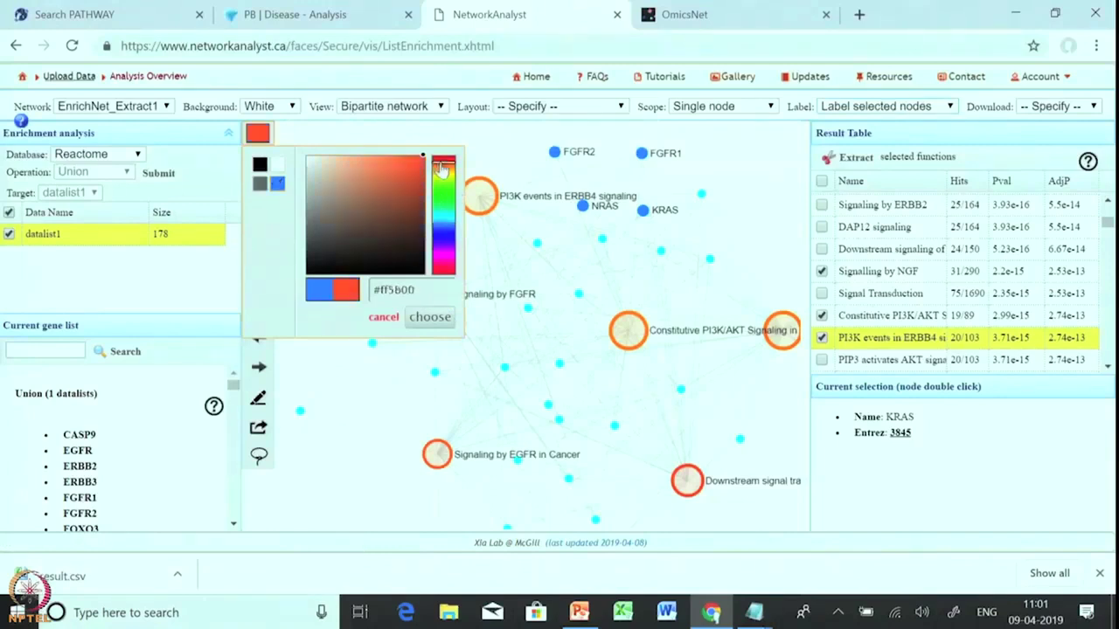
{"action": "left_click", "coordinate": [430, 317]}
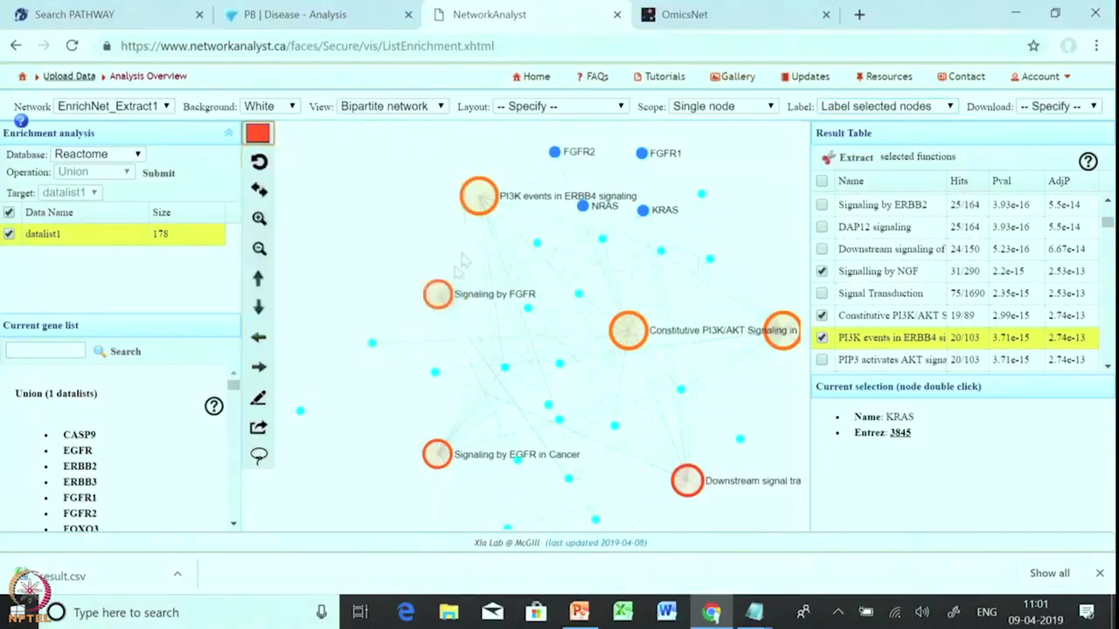
{"action": "double_click", "coordinate": [371, 345]}
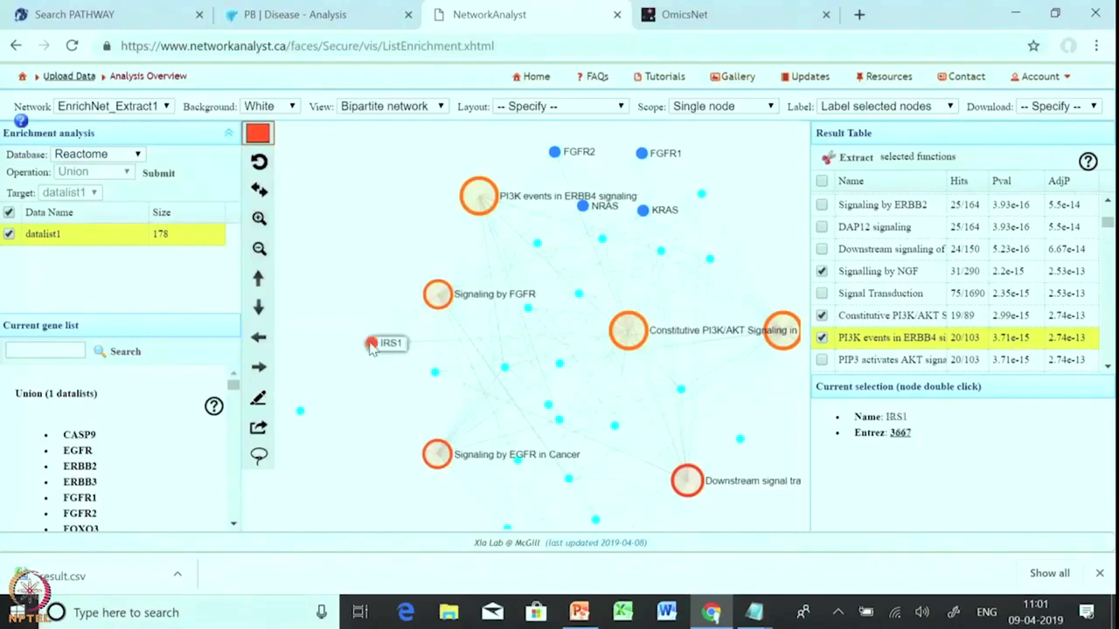
- Set the highlight colour to green #4fff00 and apply it to the PIK3CA gene node
{"action": "left_click", "coordinate": [258, 133]}
{"action": "left_click", "coordinate": [444, 197]}
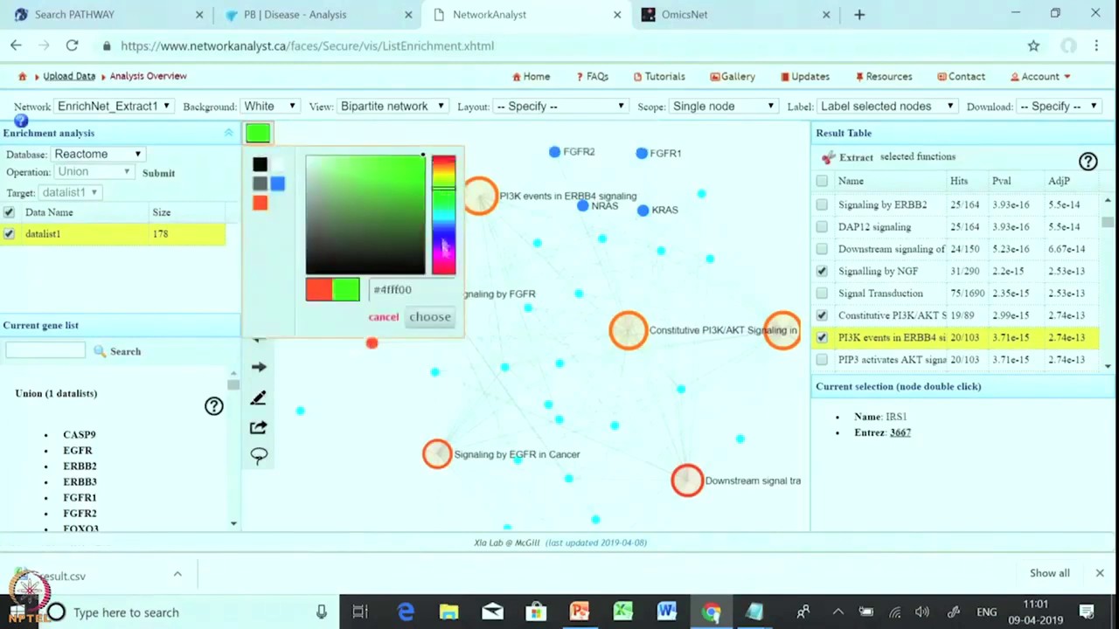
{"action": "left_click", "coordinate": [429, 316]}
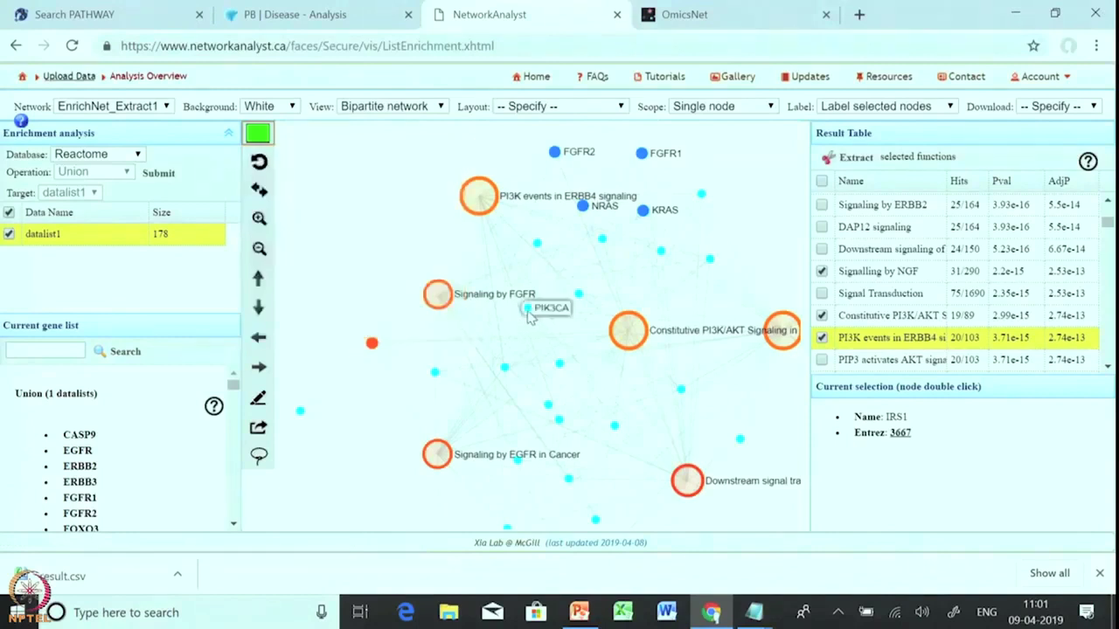
{"action": "double_click", "coordinate": [527, 313]}
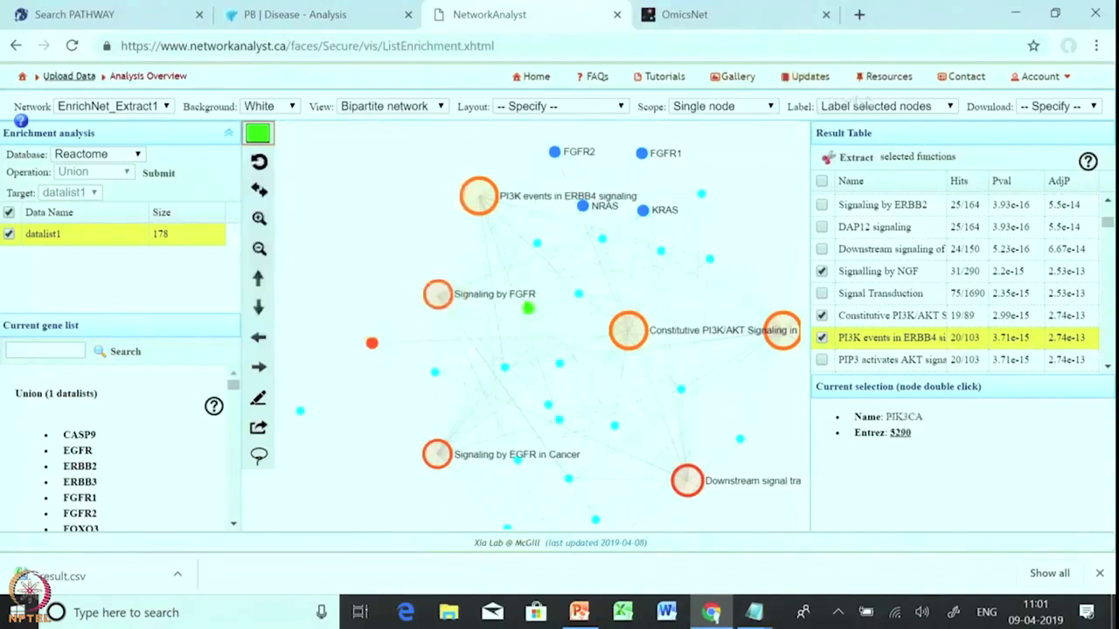
- Reset the node labels to Default and reapply Label selected nodes to include the newly highlighted genes
{"action": "left_click", "coordinate": [865, 108]}
{"action": "left_click", "coordinate": [839, 129]}
{"action": "left_click", "coordinate": [865, 106]}
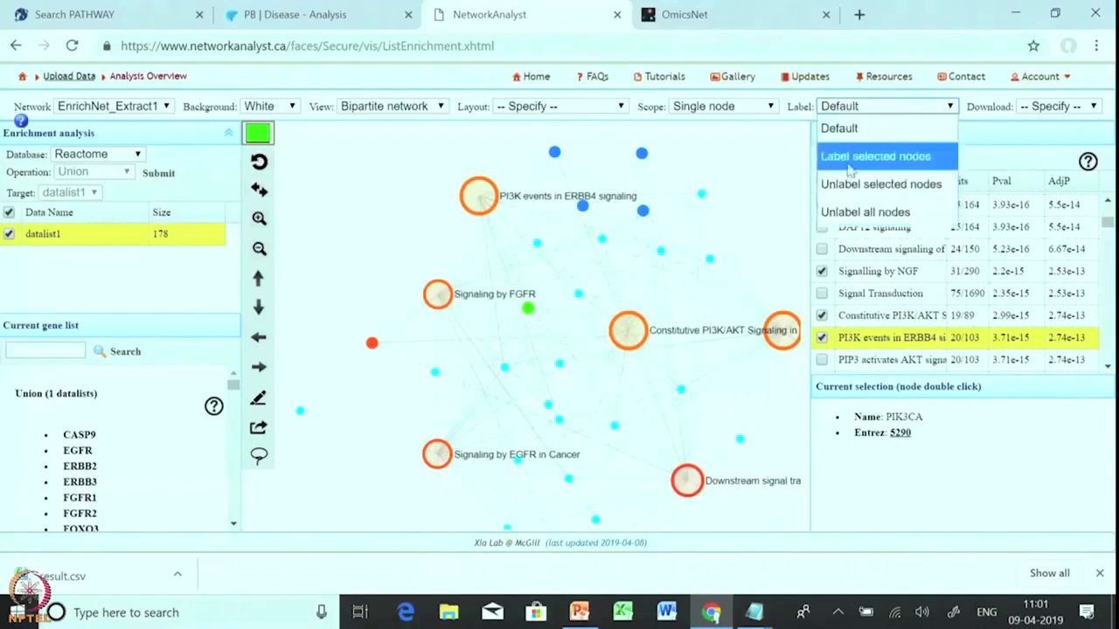
{"action": "left_click", "coordinate": [874, 156]}
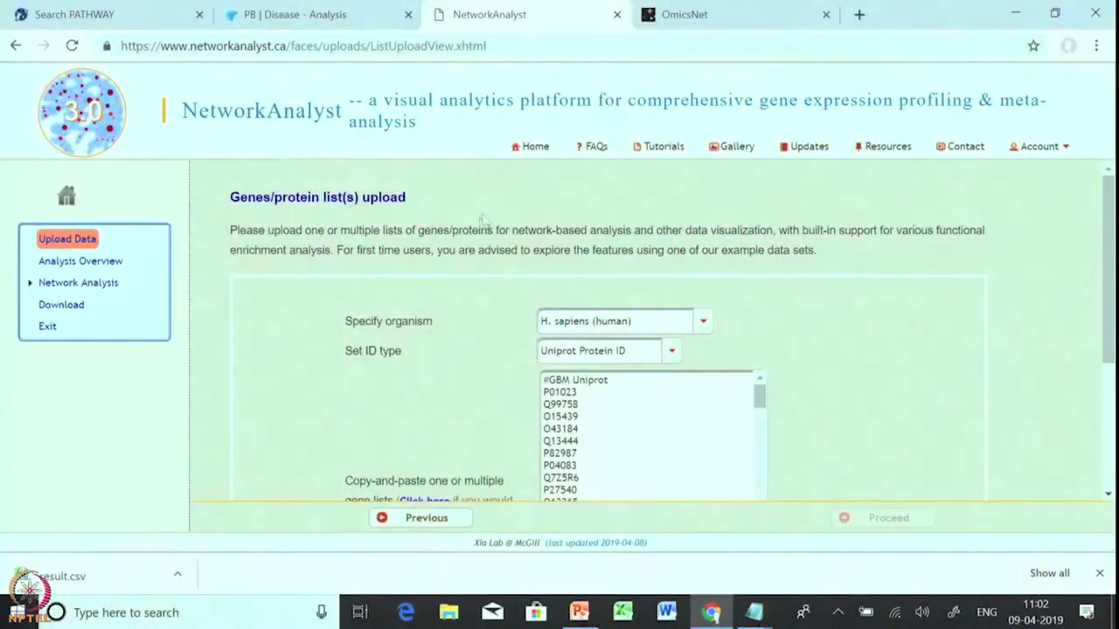
- Build a generic protein-protein interaction network from the uploaded list using the IMEx Interactome and proceed to its visualization
{"action": "scroll", "coordinate": [492, 288], "scroll_direction": "down", "scroll_amount": 2}
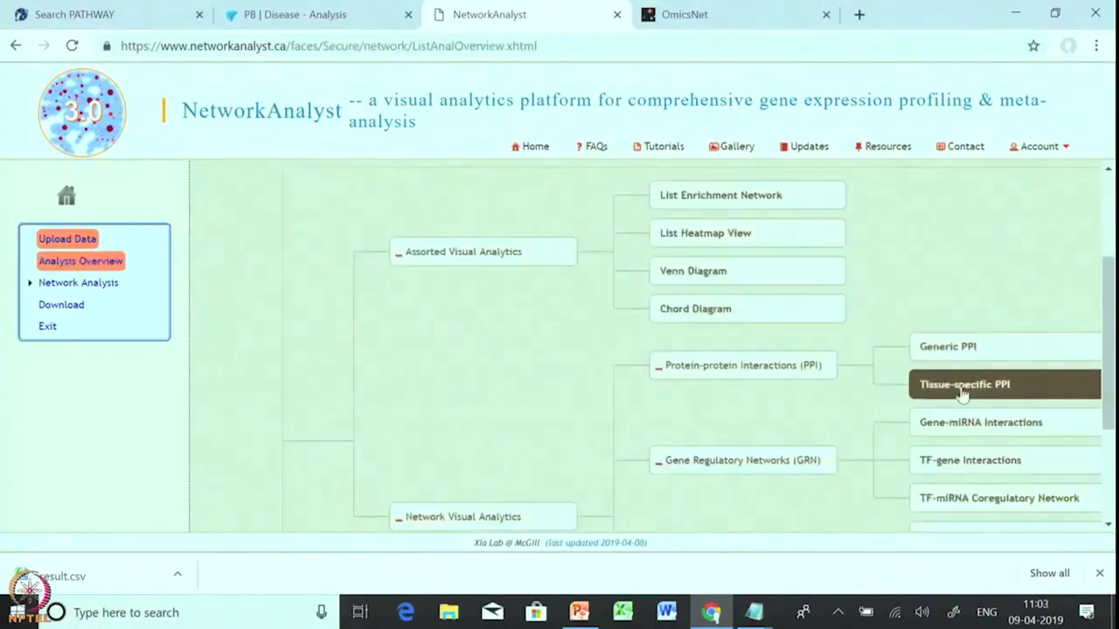
{"action": "left_click", "coordinate": [976, 350]}
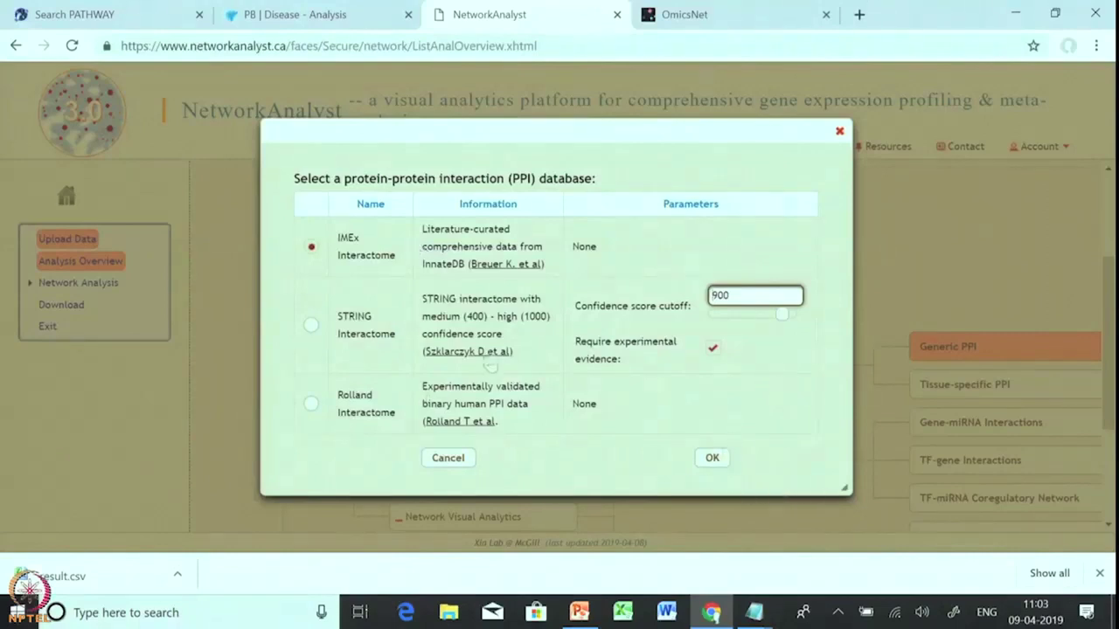
{"action": "left_click", "coordinate": [712, 458]}
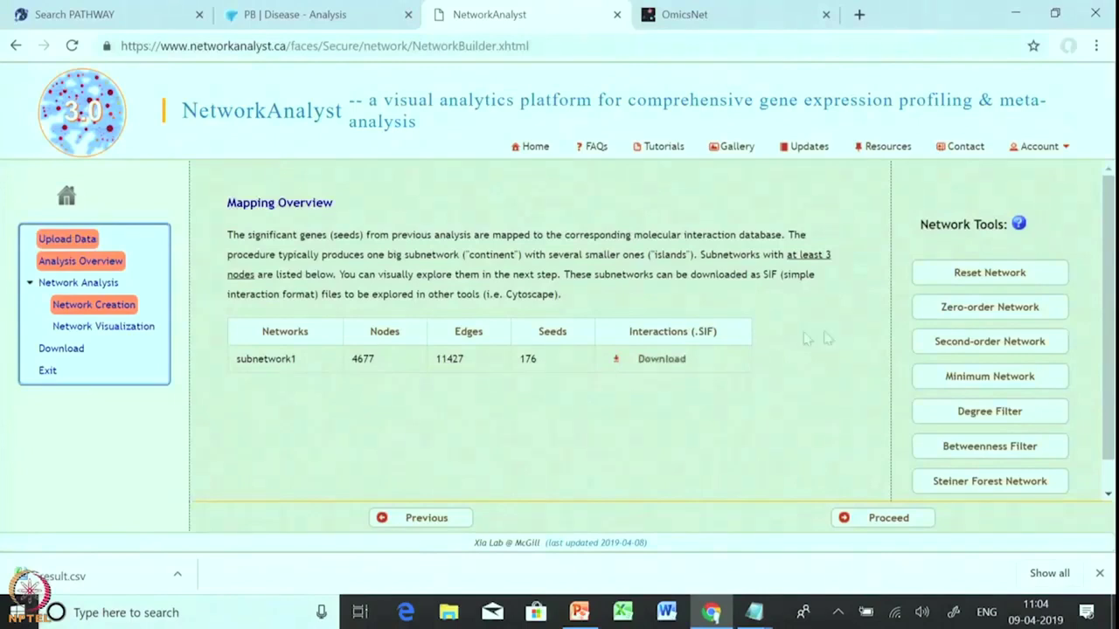
{"action": "left_click", "coordinate": [887, 525]}
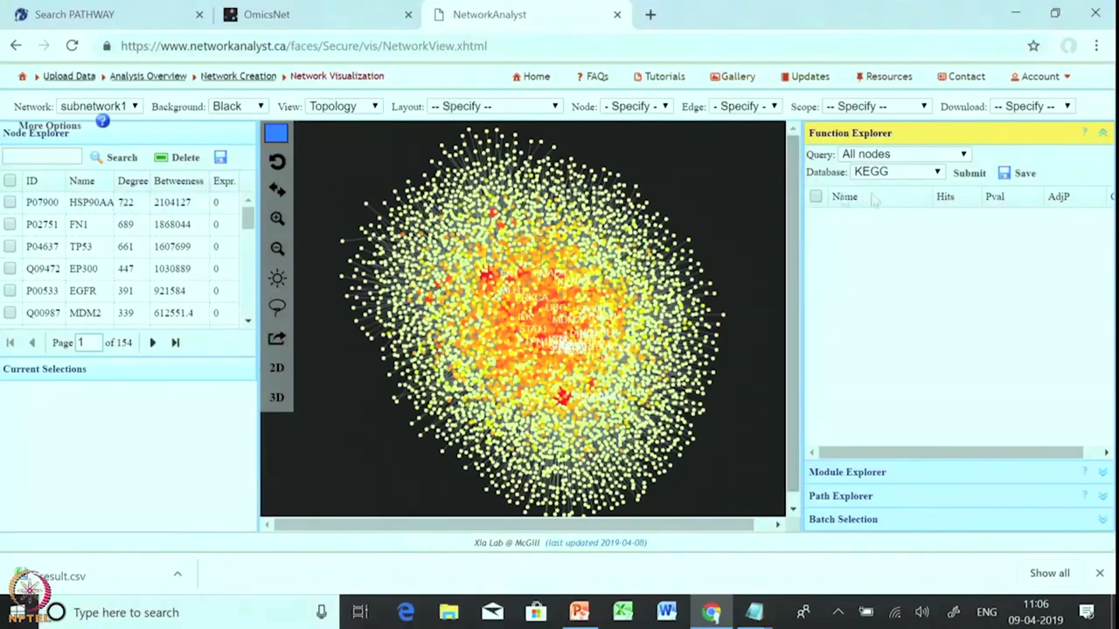
- Run Reactome enrichment on all nodes of subnetwork1 and set the network background to White
{"action": "left_click", "coordinate": [931, 174]}
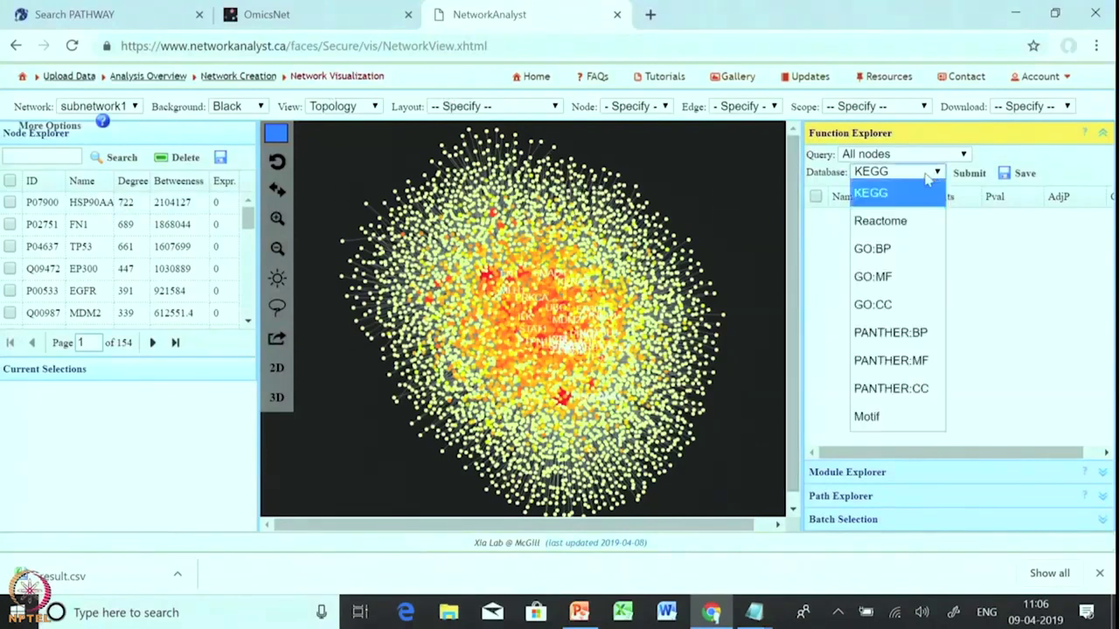
{"action": "left_click", "coordinate": [879, 220]}
{"action": "left_click", "coordinate": [969, 173]}
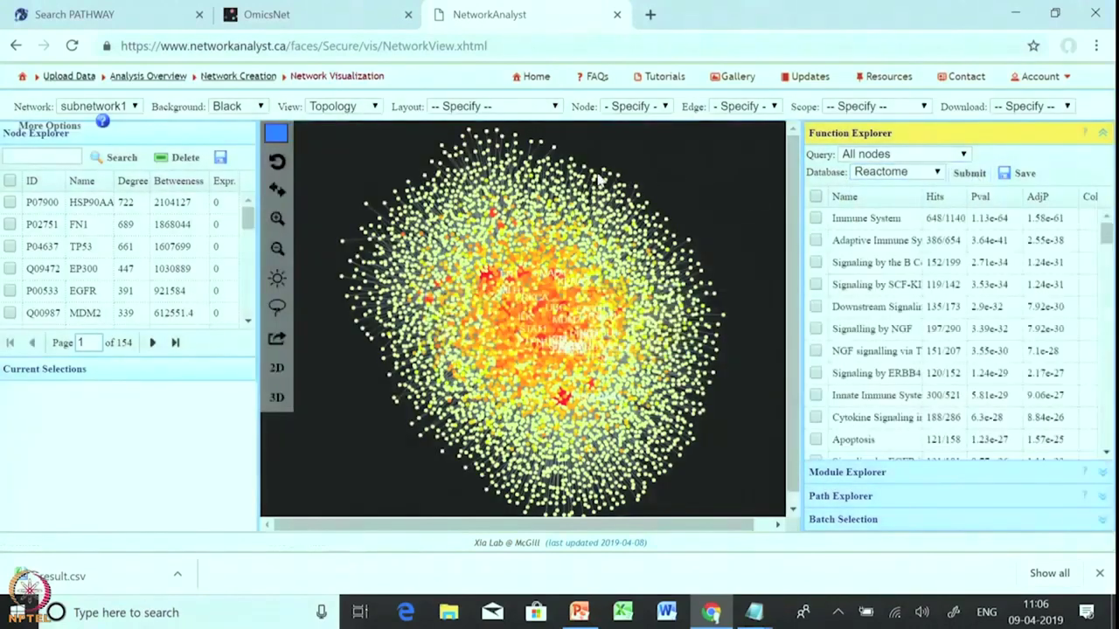
{"action": "left_click", "coordinate": [249, 108]}
{"action": "left_click", "coordinate": [229, 156]}
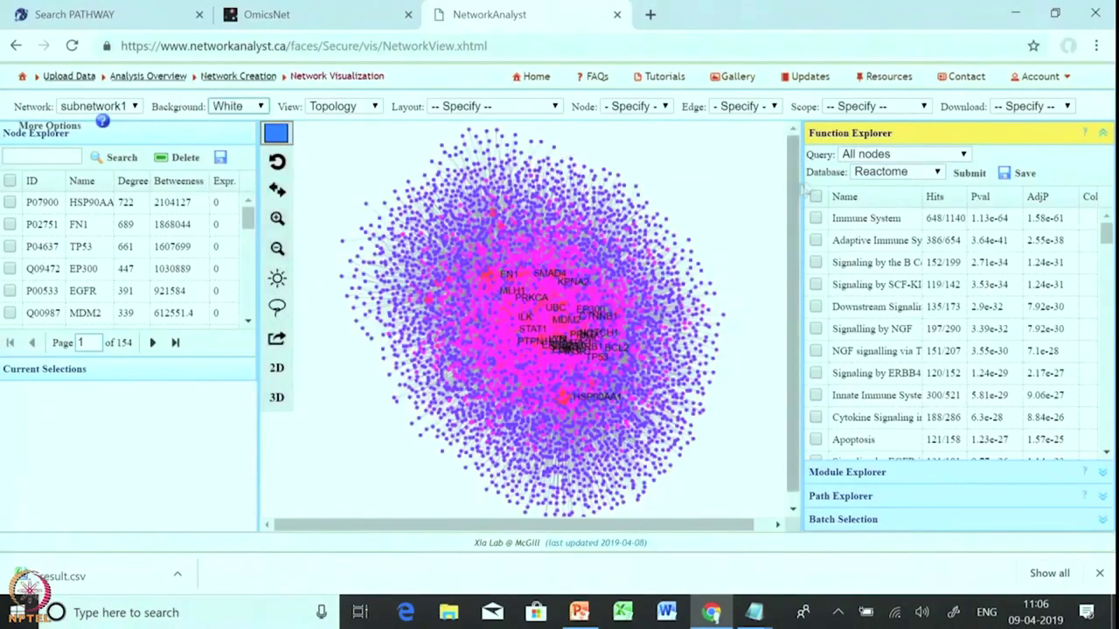
- Paste the UniProt IDs from the Test_1 Notepad file into Batch Selection and highlight the matching nodes in yellow
{"action": "mouse_move", "coordinate": [758, 618]}
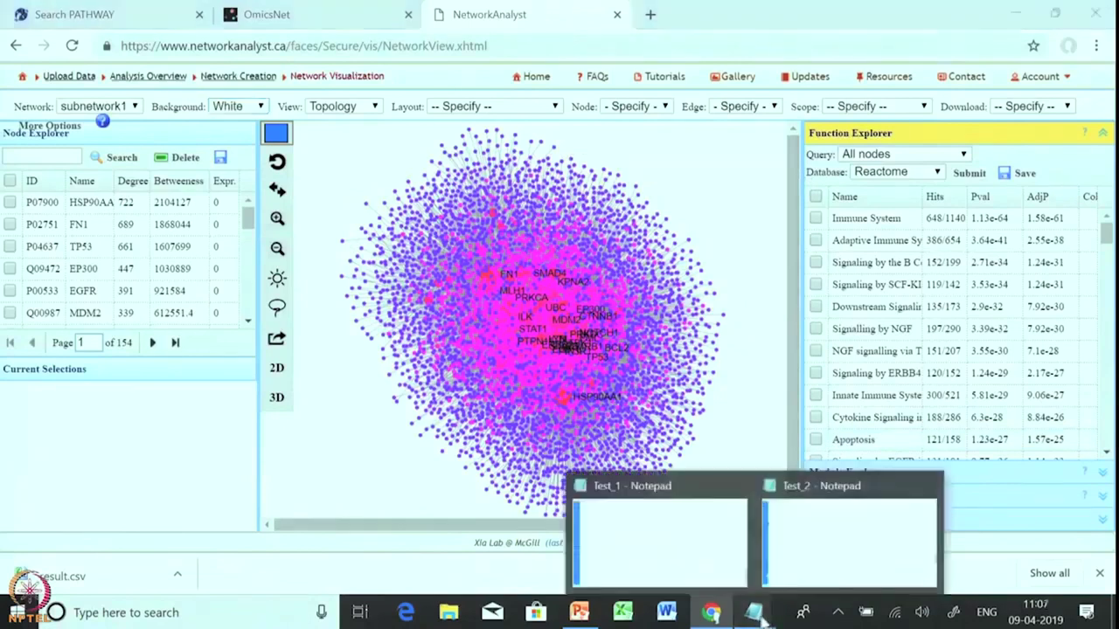
{"action": "left_click", "coordinate": [804, 559]}
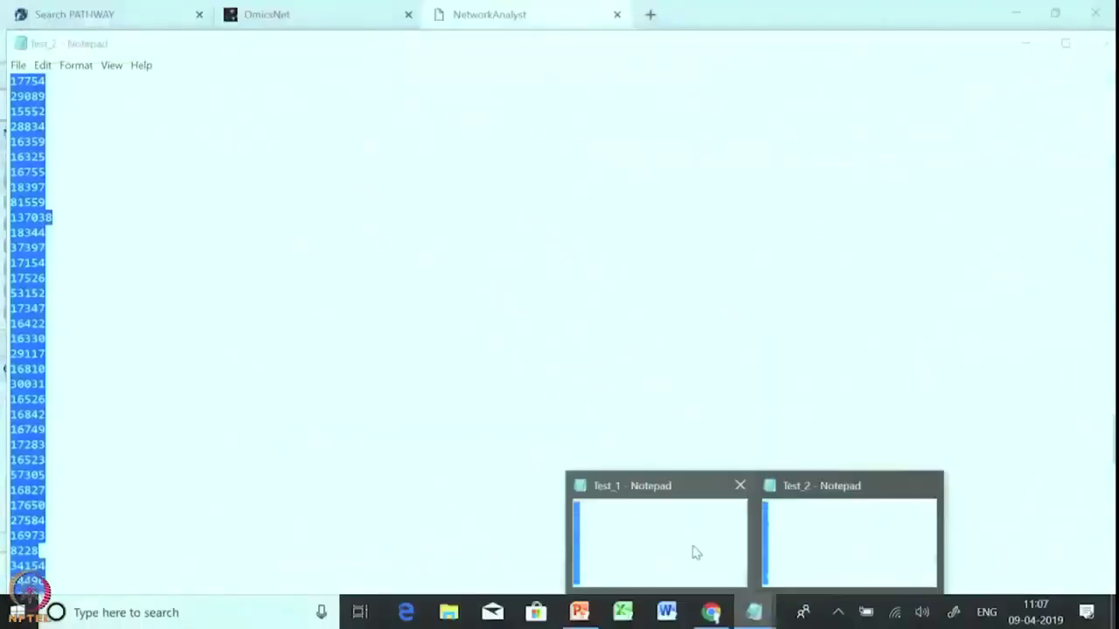
{"action": "left_click", "coordinate": [694, 555]}
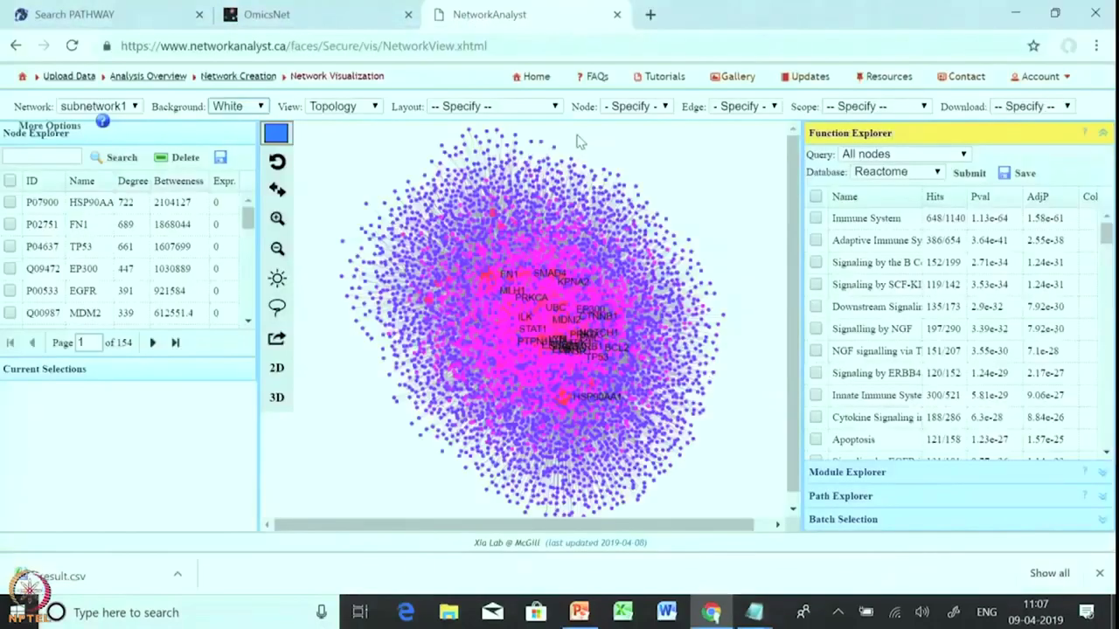
{"action": "left_click", "coordinate": [905, 525]}
{"action": "left_click", "coordinate": [887, 309]}
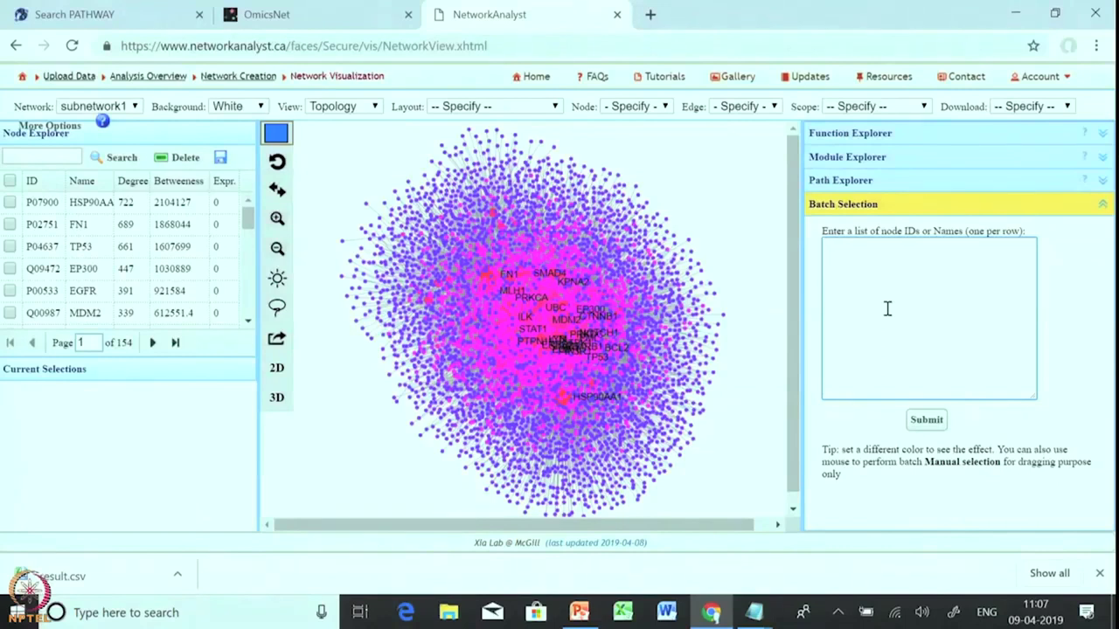
{"action": "right_click", "coordinate": [879, 304]}
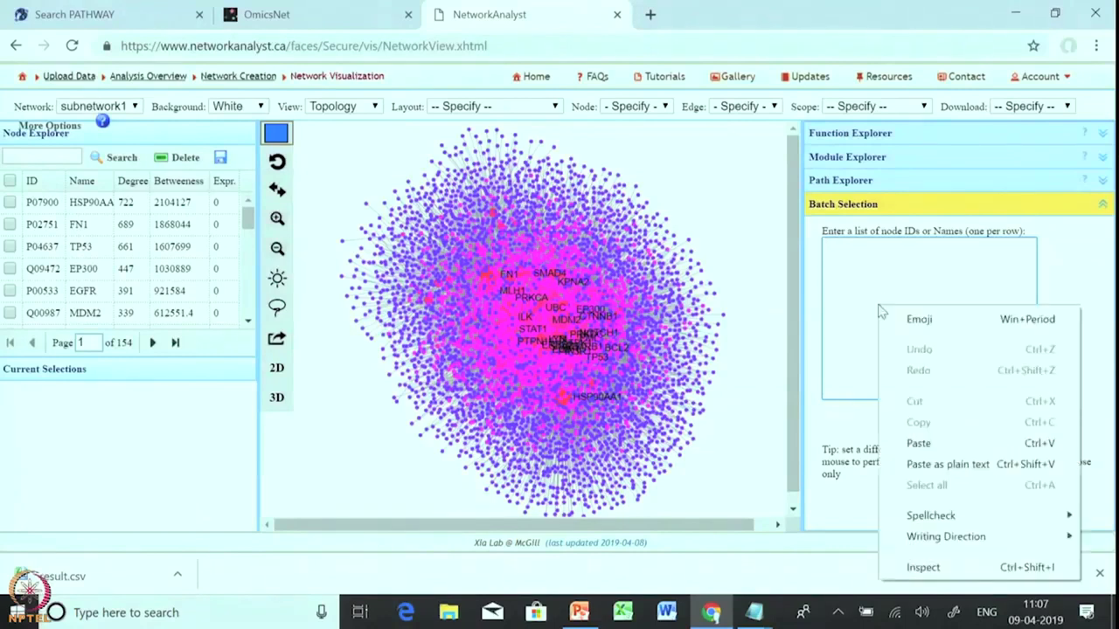
{"action": "left_click", "coordinate": [948, 464]}
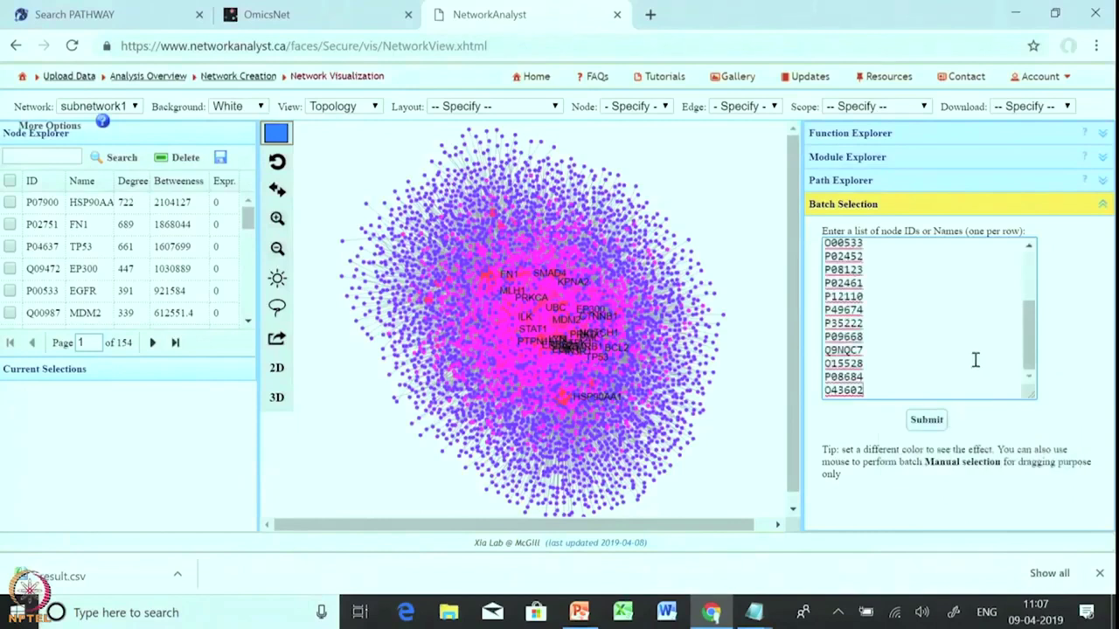
{"action": "left_click", "coordinate": [926, 421]}
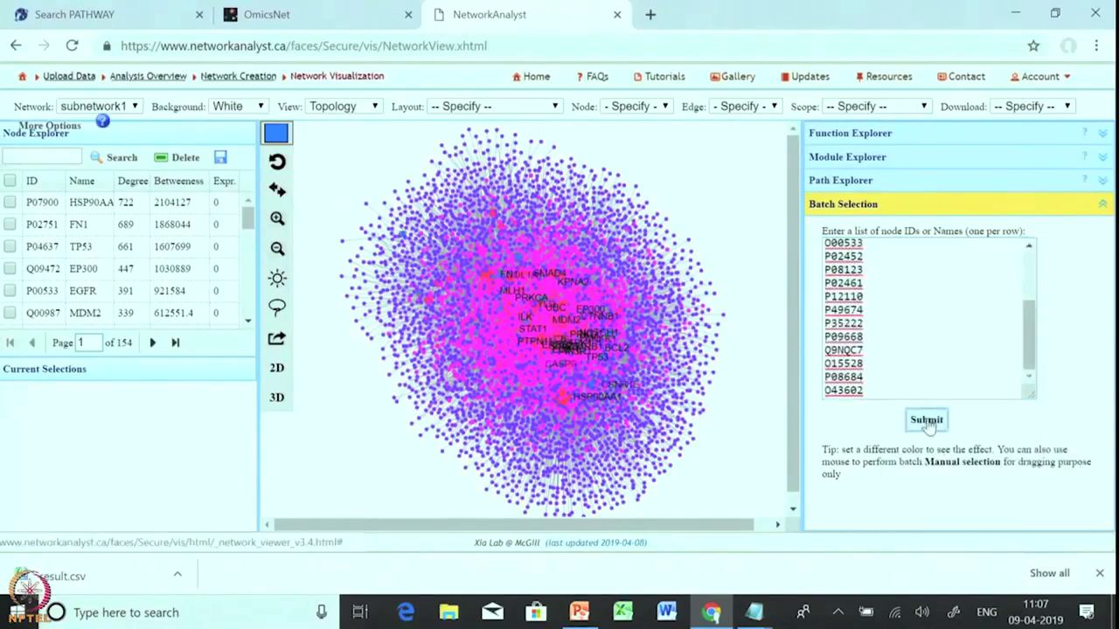
{"action": "left_click", "coordinate": [926, 421]}
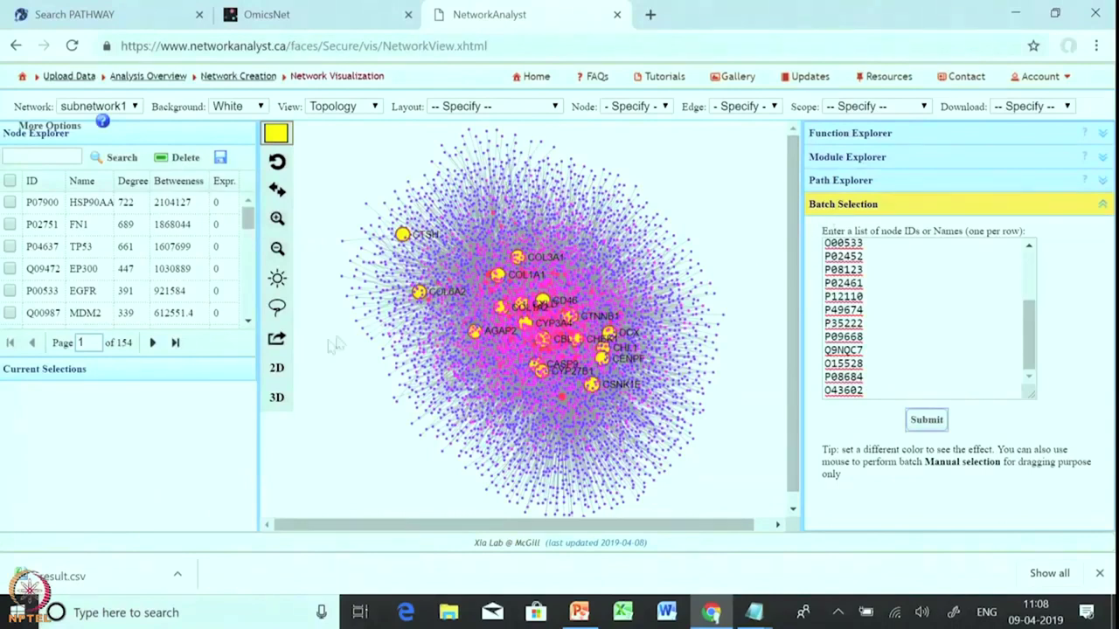
- Extract the highlighted nodes as a module network and move overlapping nodes such as CSNK1E and CHL1 apart
{"action": "left_click", "coordinate": [277, 339]}
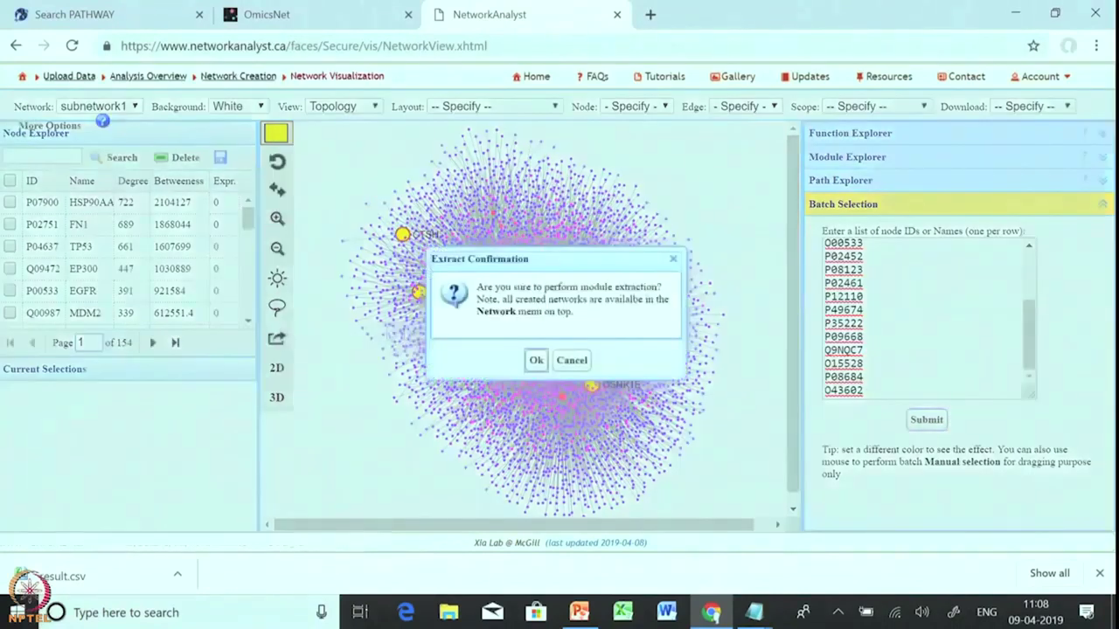
{"action": "left_click", "coordinate": [536, 360]}
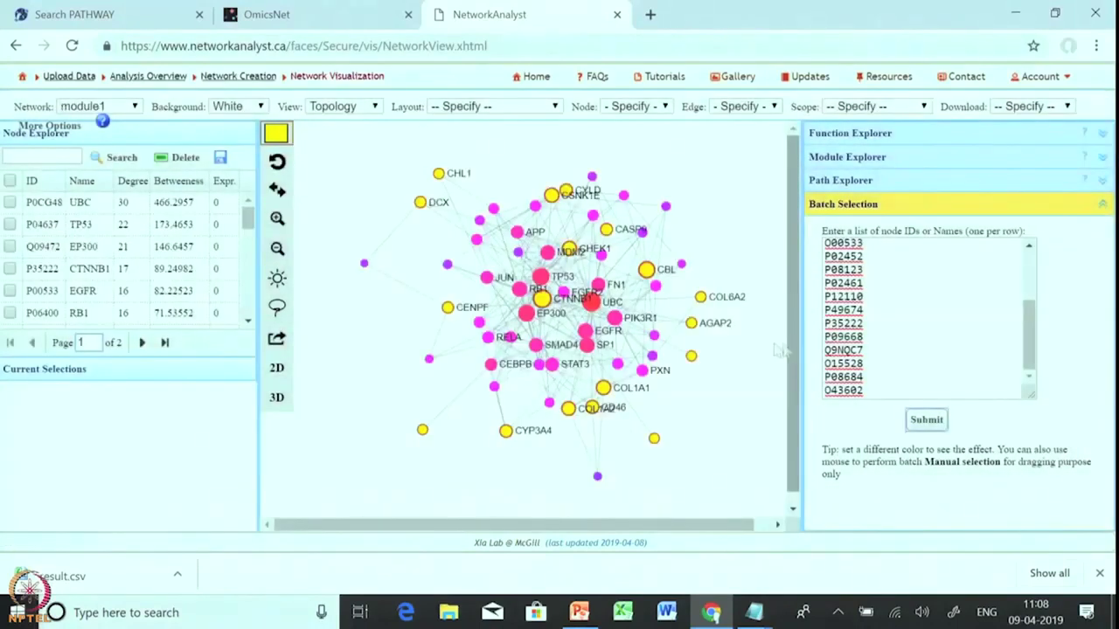
{"action": "left_click_drag", "start_coordinate": [562, 202], "coordinate": [559, 222]}
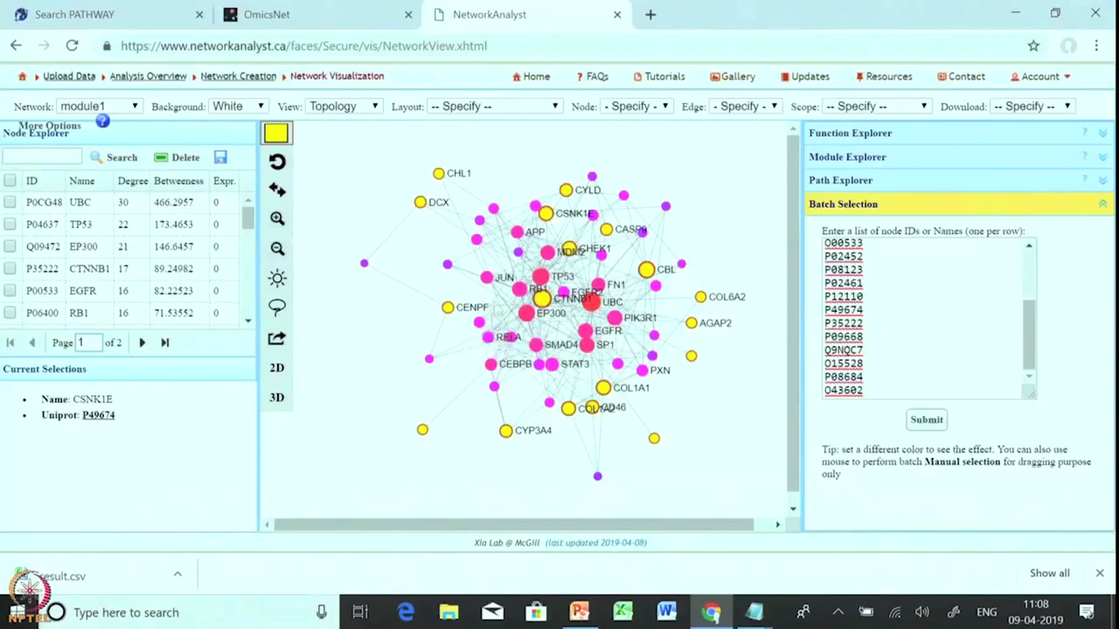
{"action": "left_click", "coordinate": [626, 190]}
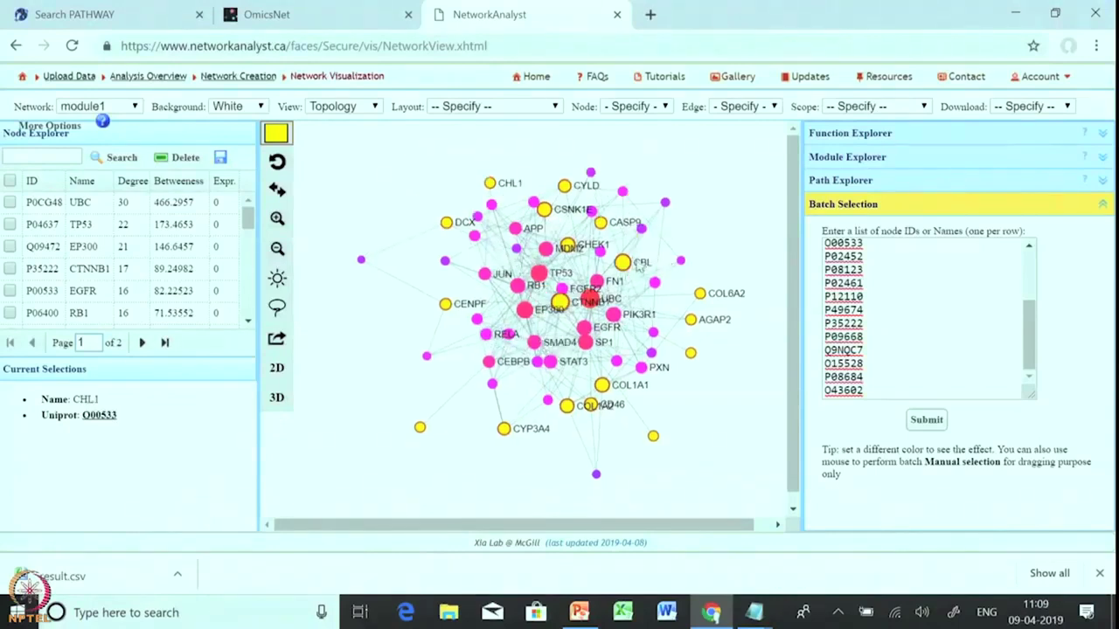
- Apply the Reduce Overlap layout to the extracted module and reposition the CHEK1 and ITGA2 nodes
{"action": "left_click", "coordinate": [375, 107]}
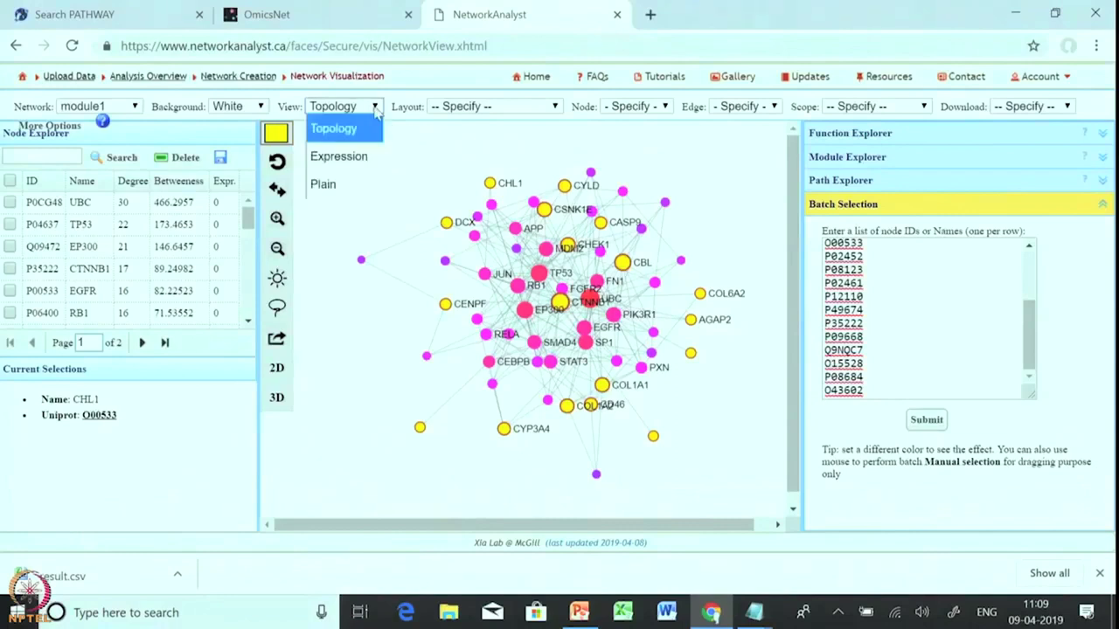
{"action": "left_click", "coordinate": [375, 107]}
{"action": "left_click", "coordinate": [505, 107]}
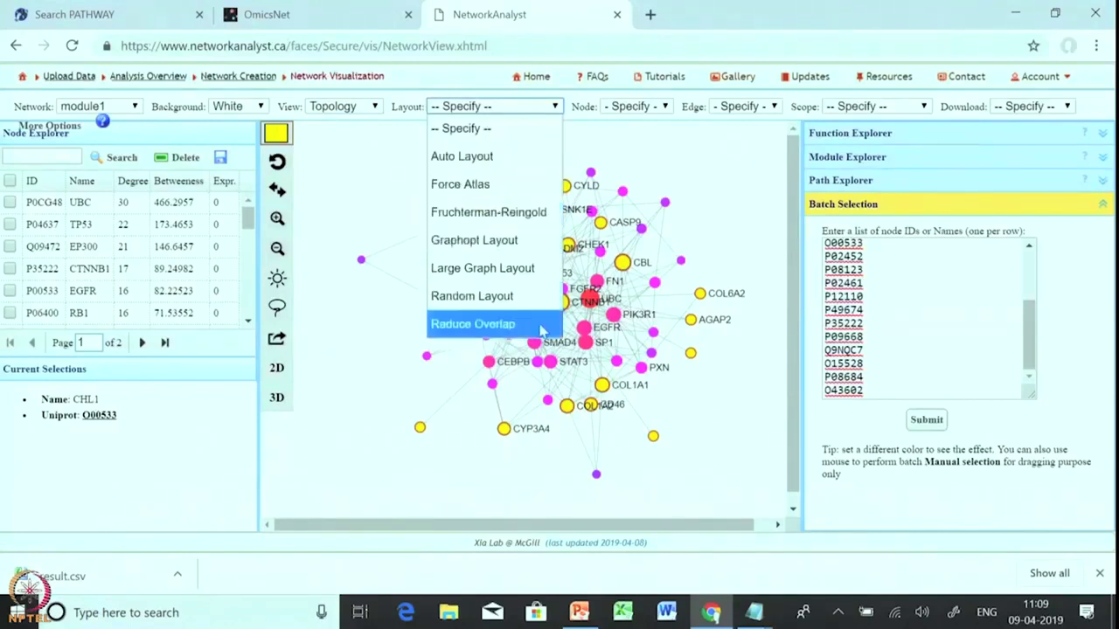
{"action": "left_click", "coordinate": [473, 324]}
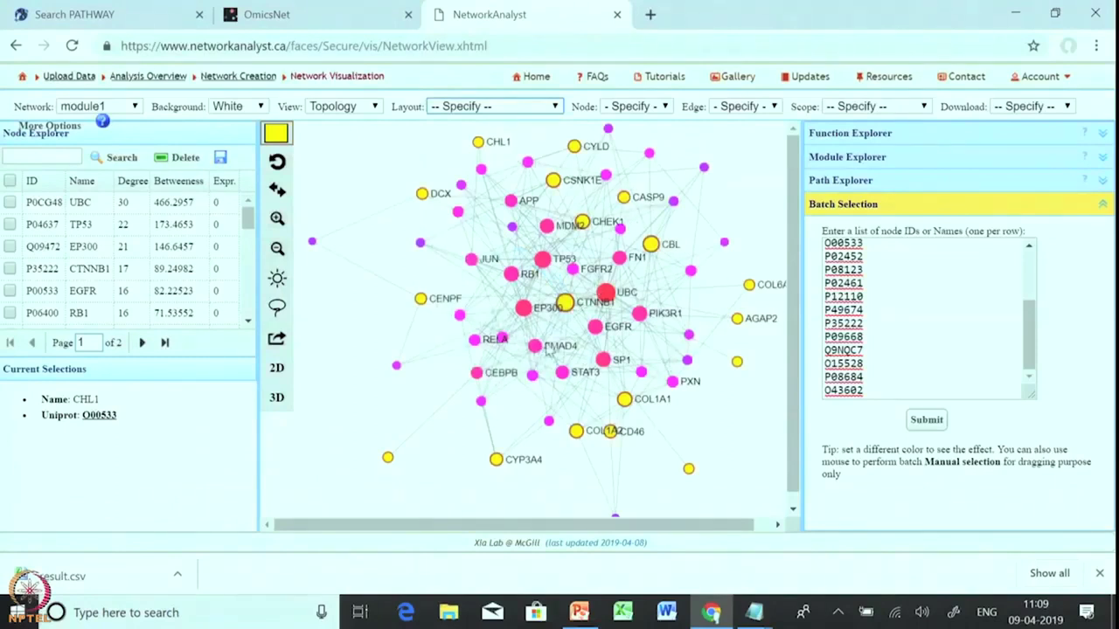
{"action": "left_click_drag", "start_coordinate": [582, 221], "coordinate": [582, 205]}
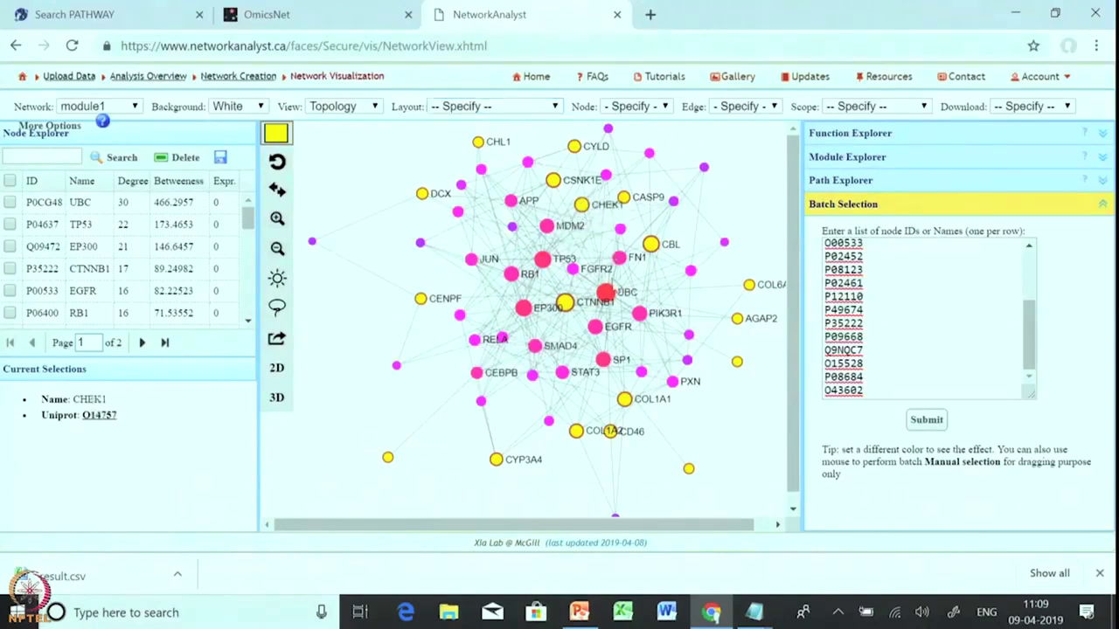
{"action": "left_click", "coordinate": [614, 503]}
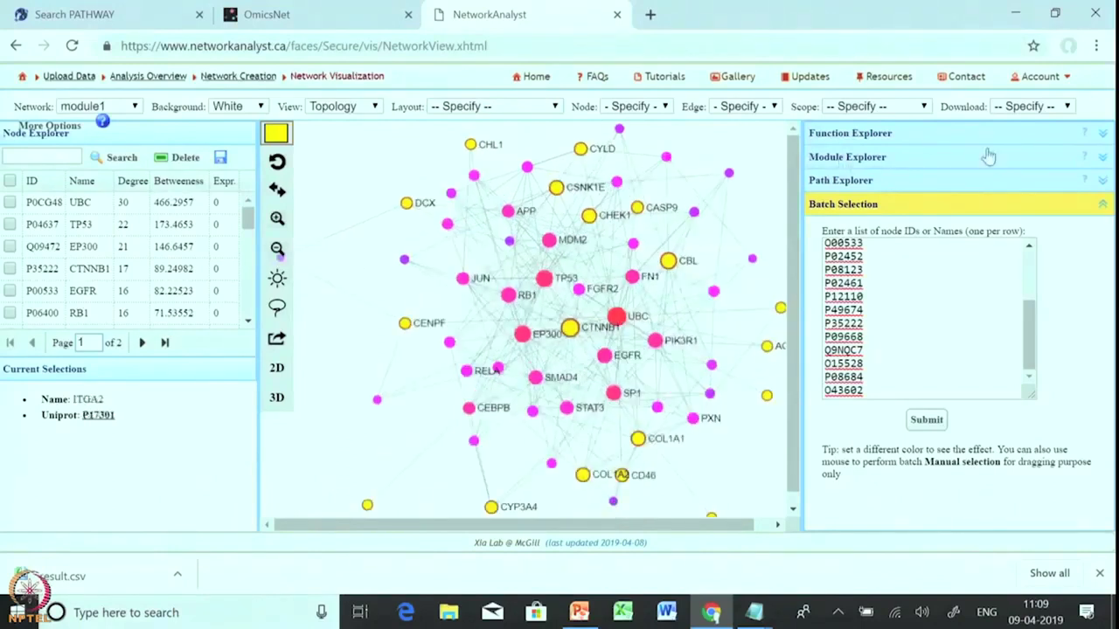
- Generate a downloadable PNG image of the module network, view its save options and close the download dialog
{"action": "left_click", "coordinate": [1055, 104]}
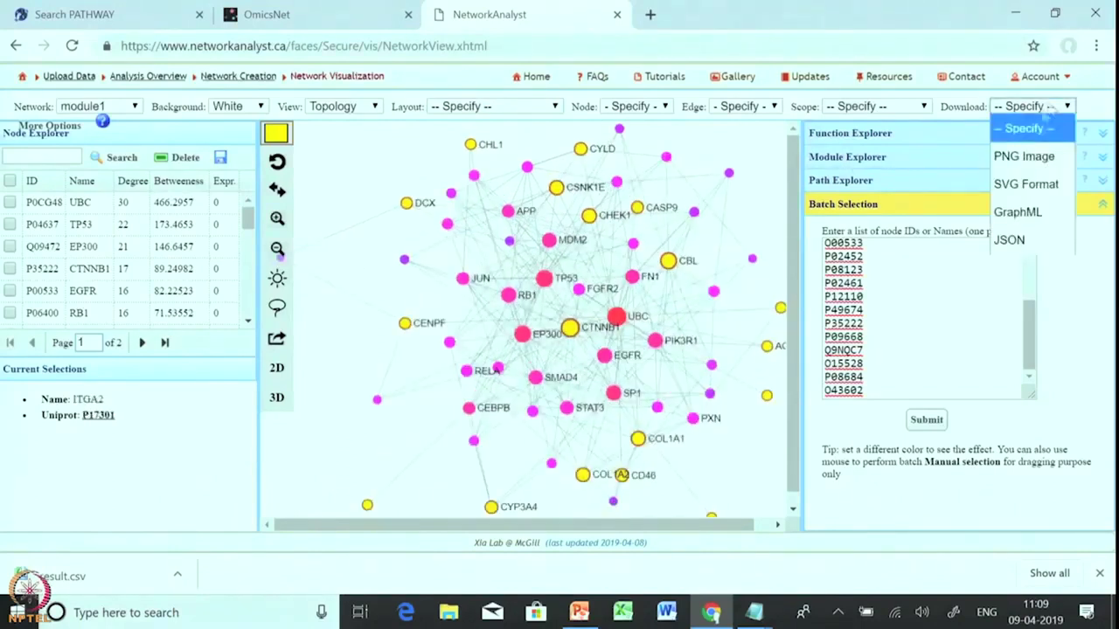
{"action": "left_click", "coordinate": [1022, 158]}
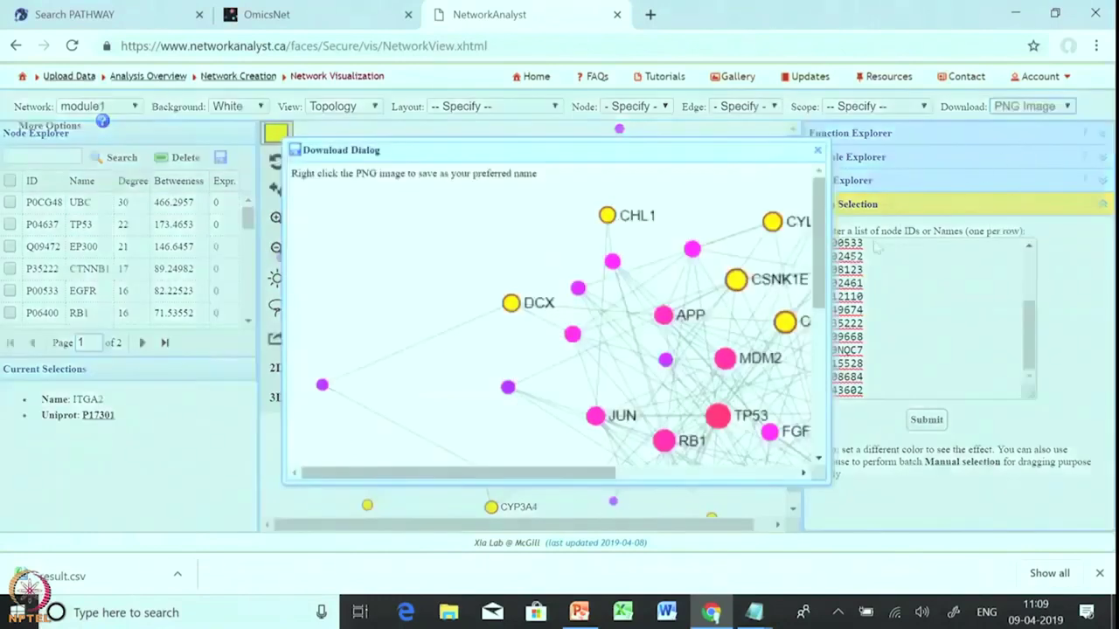
{"action": "right_click", "coordinate": [569, 240]}
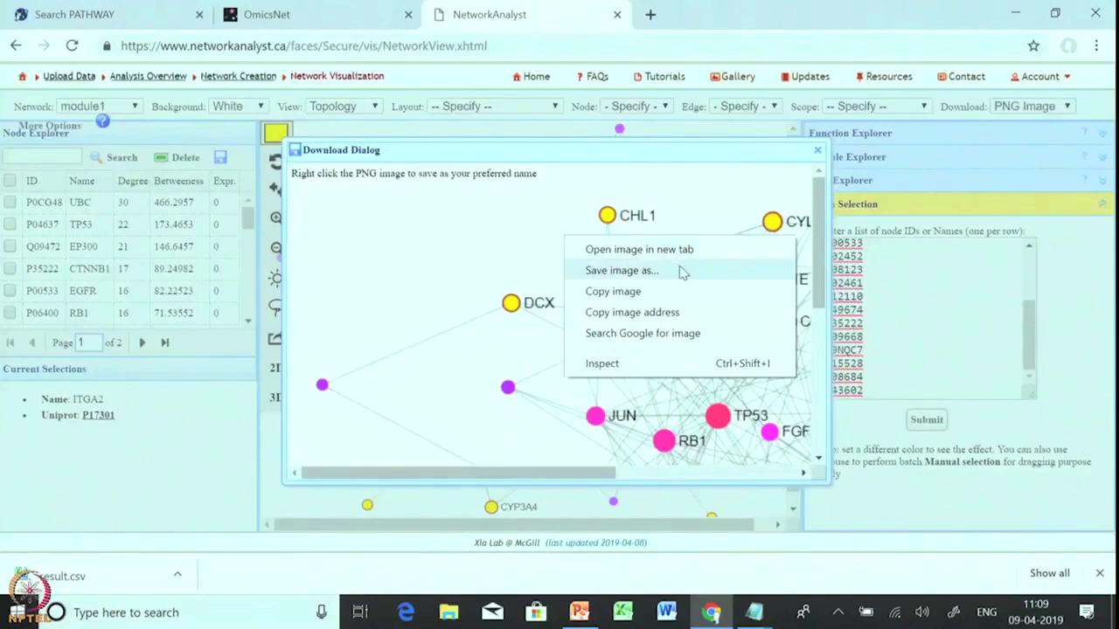
{"action": "left_click", "coordinate": [819, 152]}
{"action": "left_click", "coordinate": [819, 152]}
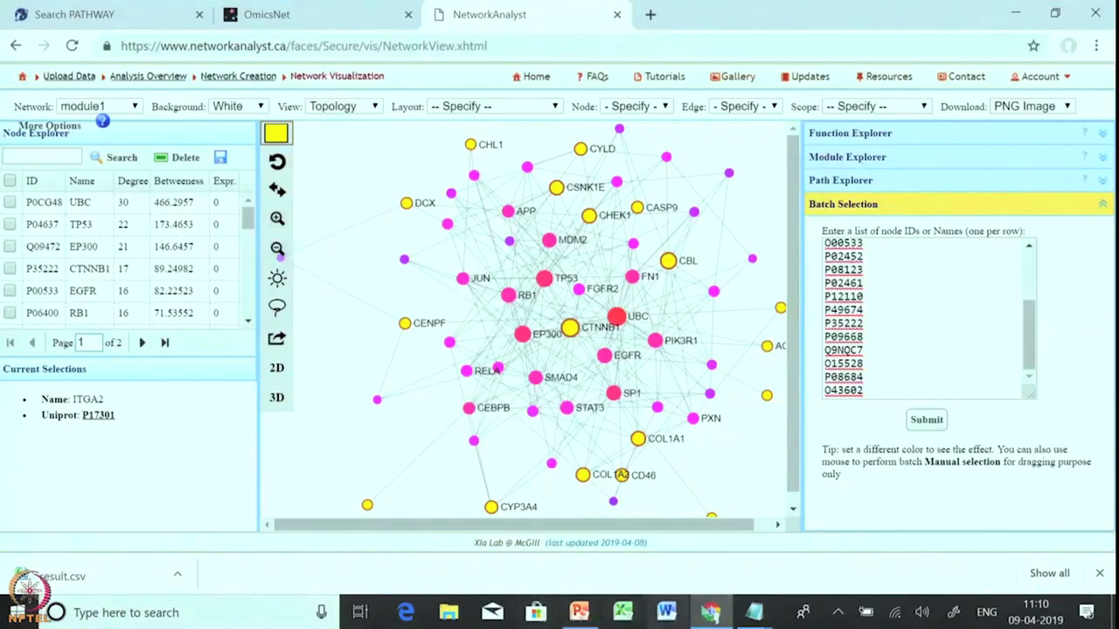
- Switch to the PowerPoint presentation with the slide on sorting and filtering data by p-value and FDR
{"action": "left_click", "coordinate": [579, 612]}
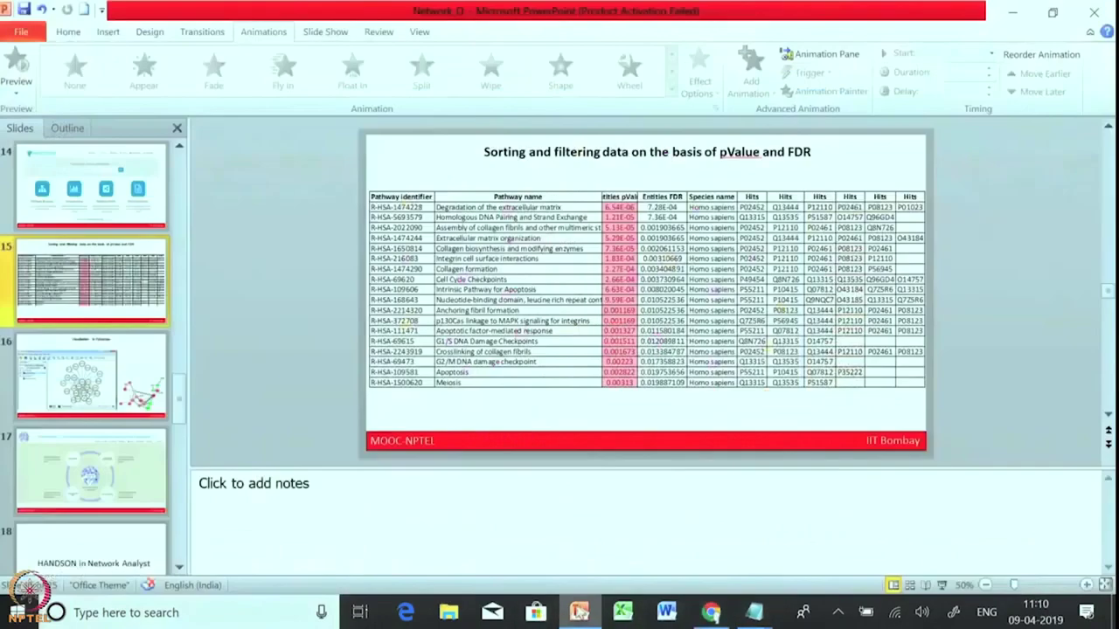